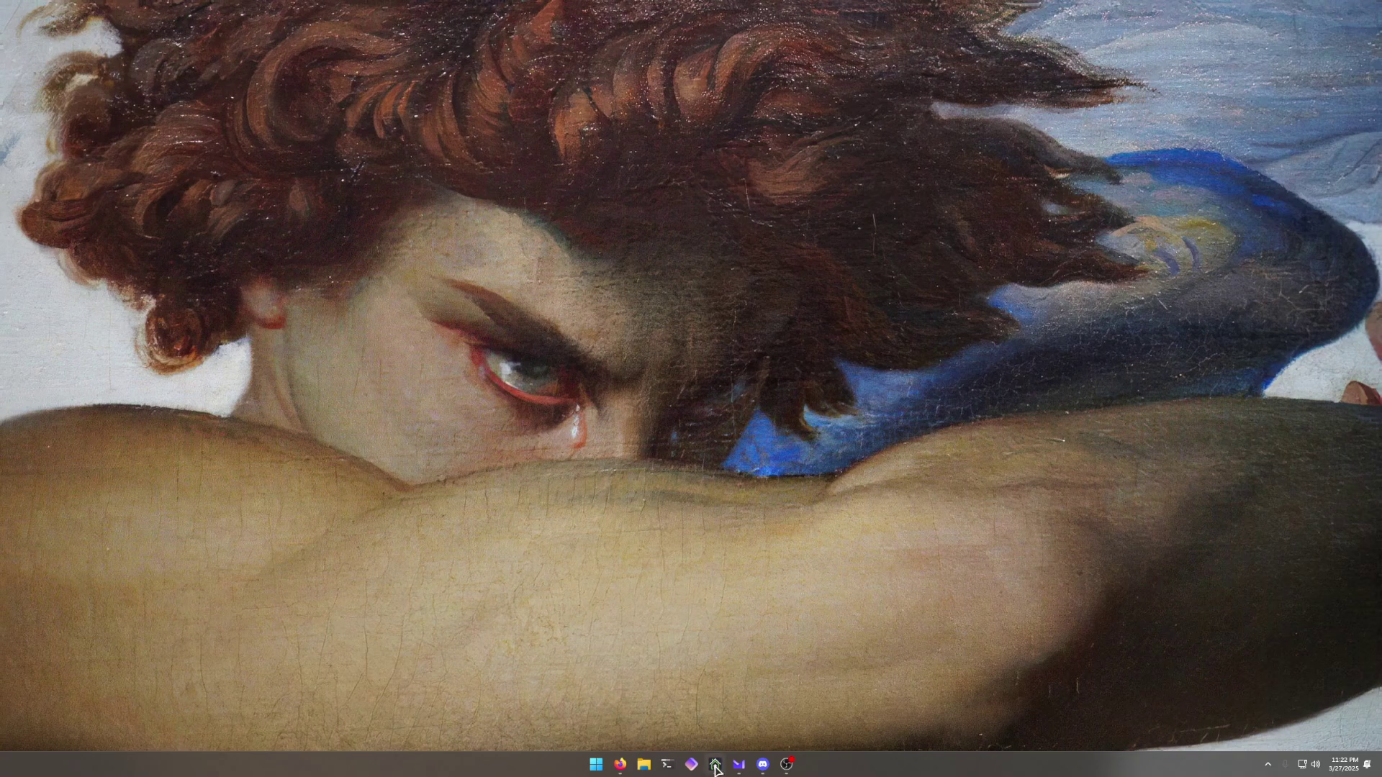
Step: Switch to Patch My PC Home Updater and review the installed apps and their update status
{"action": "mouse_move", "coordinate": [715, 765]}
{"action": "left_click", "coordinate": [696, 718]}
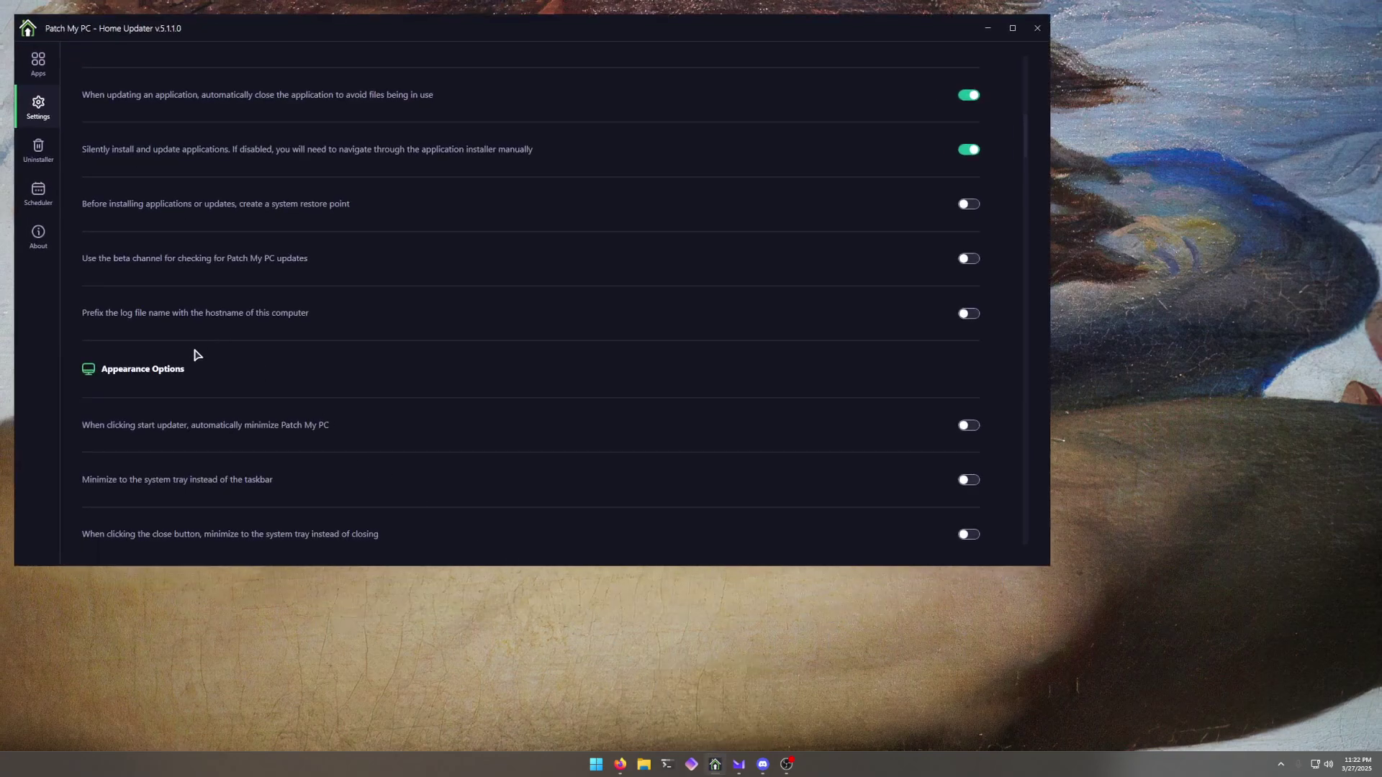
{"action": "left_click_drag", "start_coordinate": [139, 35], "coordinate": [347, 112]}
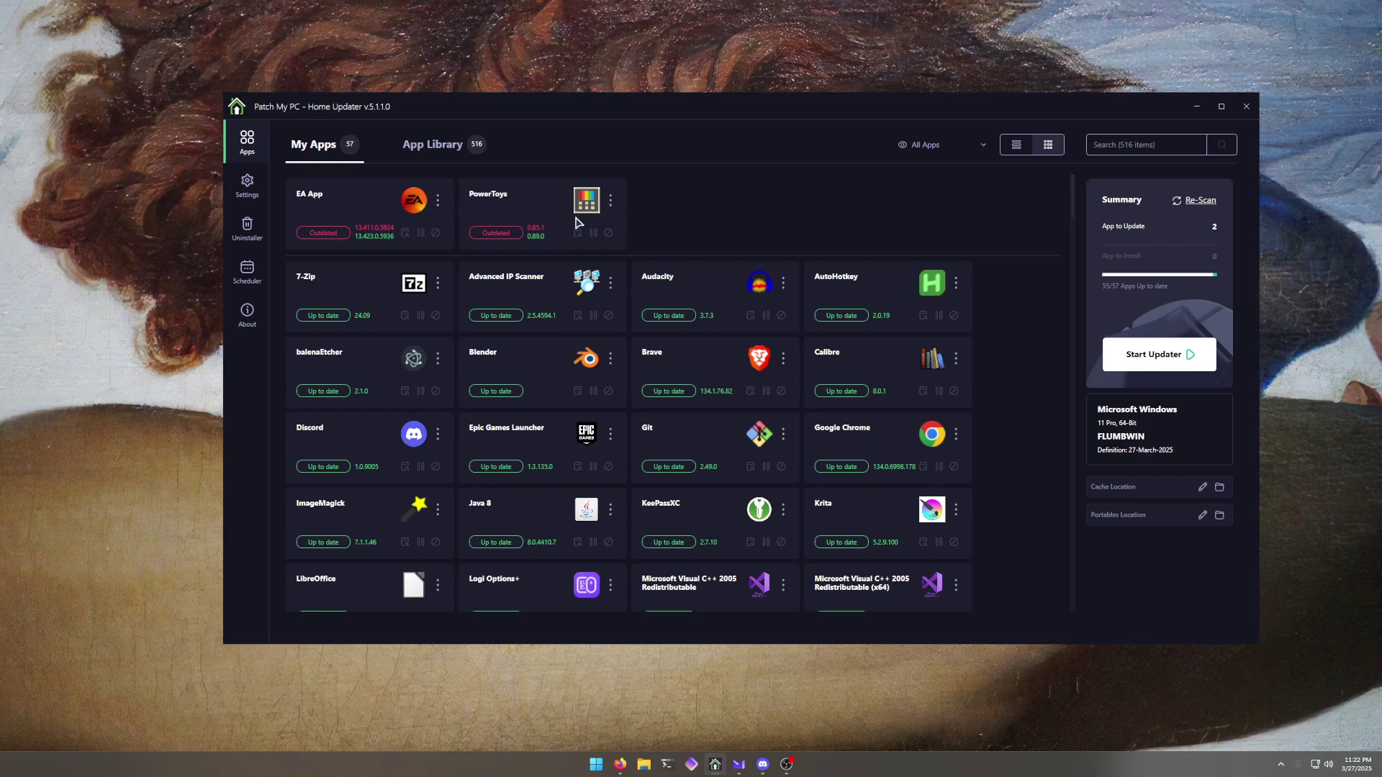
{"action": "scroll", "coordinate": [691, 389], "scroll_direction": "down", "scroll_amount": 2}
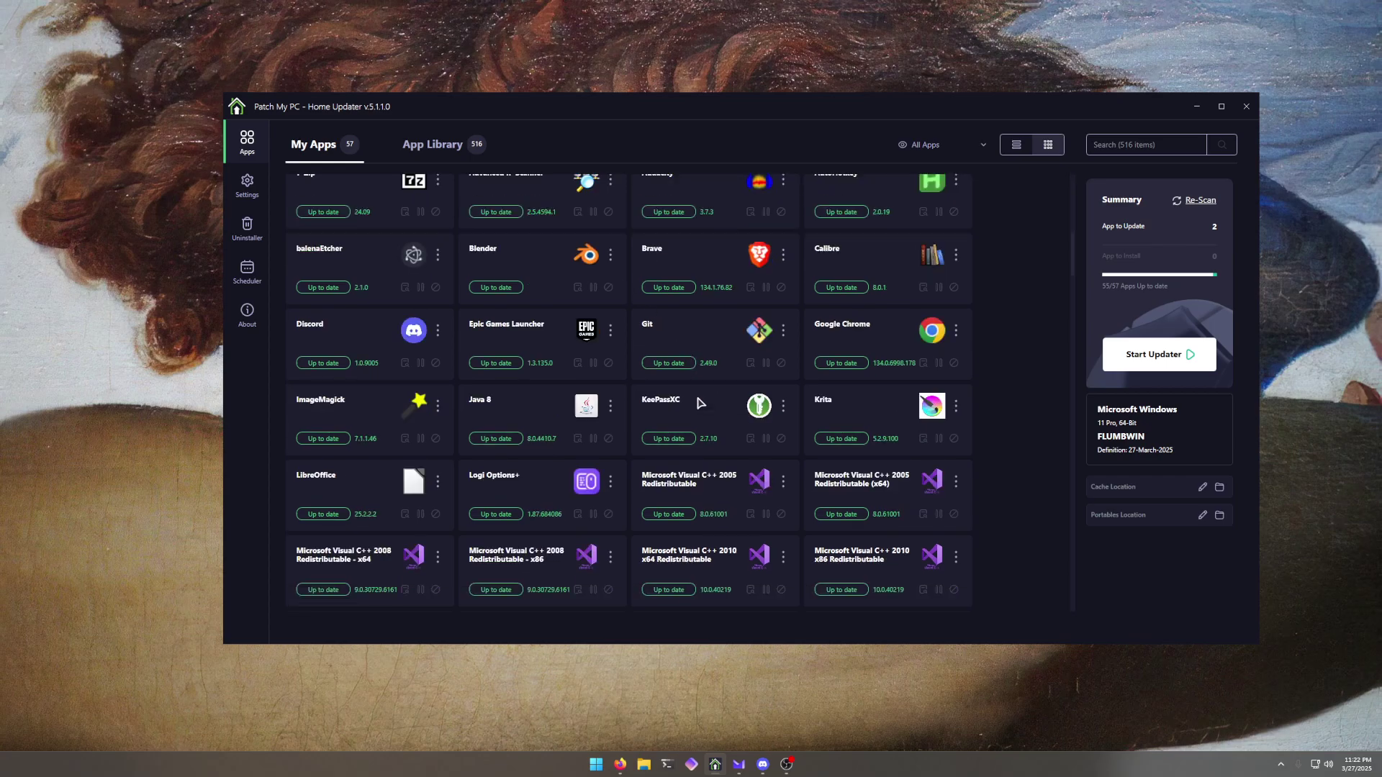
{"action": "scroll", "coordinate": [700, 403], "scroll_direction": "down", "scroll_amount": 10}
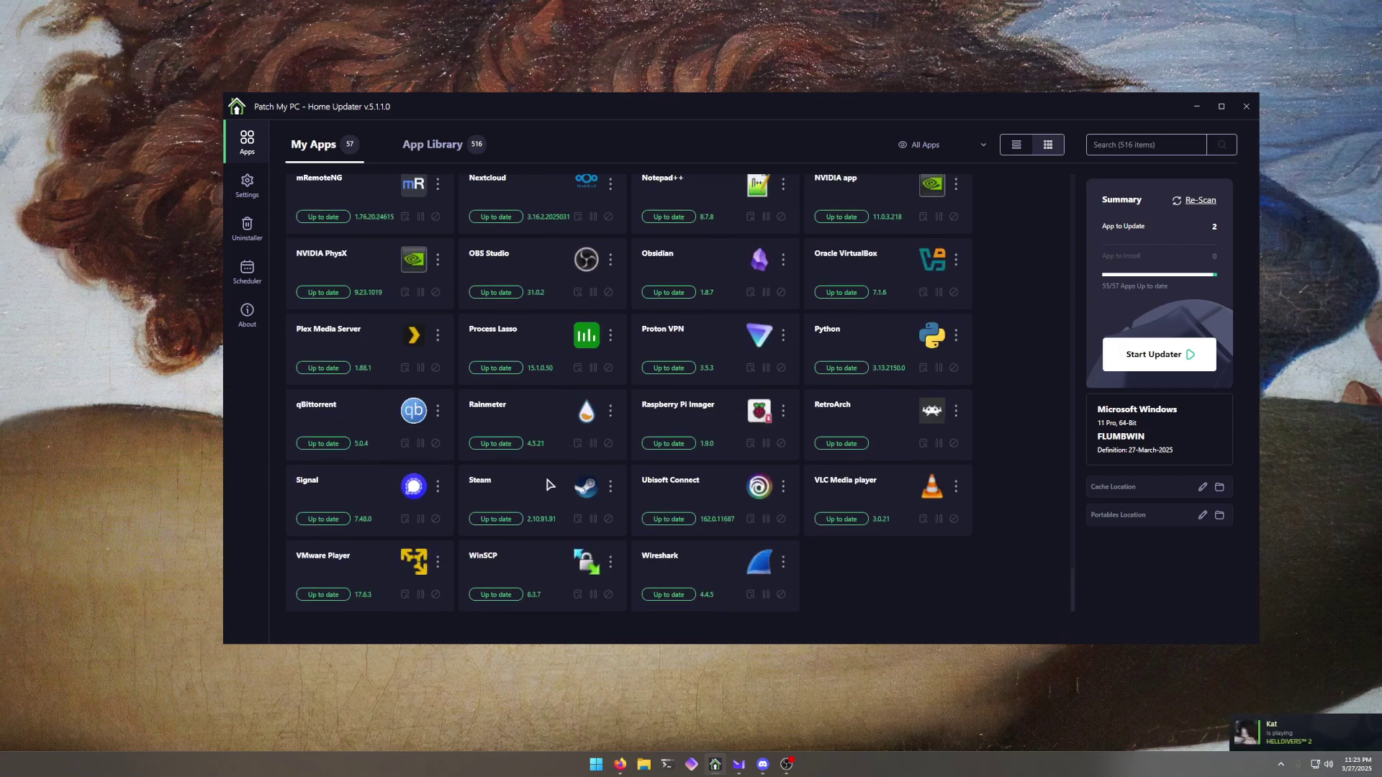
{"action": "scroll", "coordinate": [871, 432], "scroll_direction": "up", "scroll_amount": 3}
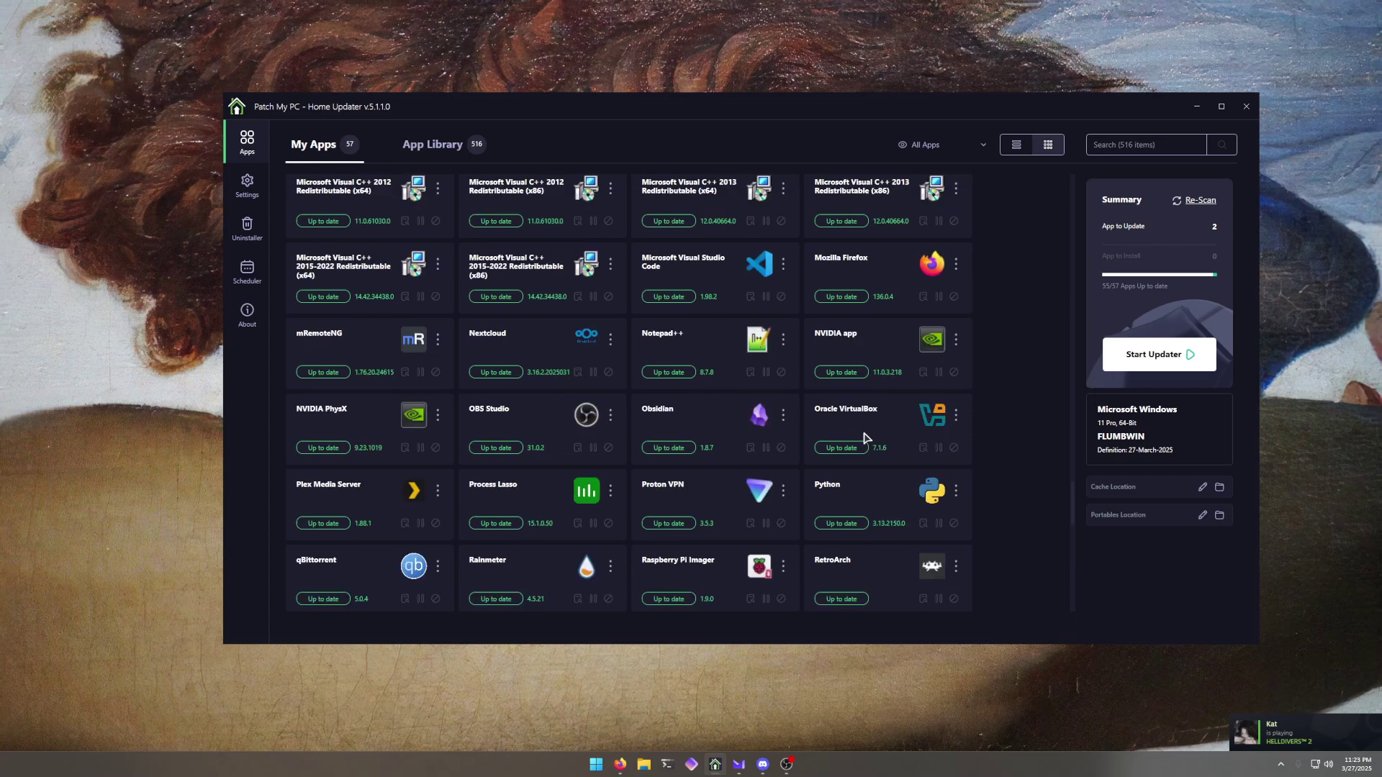
{"action": "scroll", "coordinate": [866, 438], "scroll_direction": "up", "scroll_amount": 10}
{"action": "scroll", "coordinate": [509, 342], "scroll_direction": "down", "scroll_amount": 12}
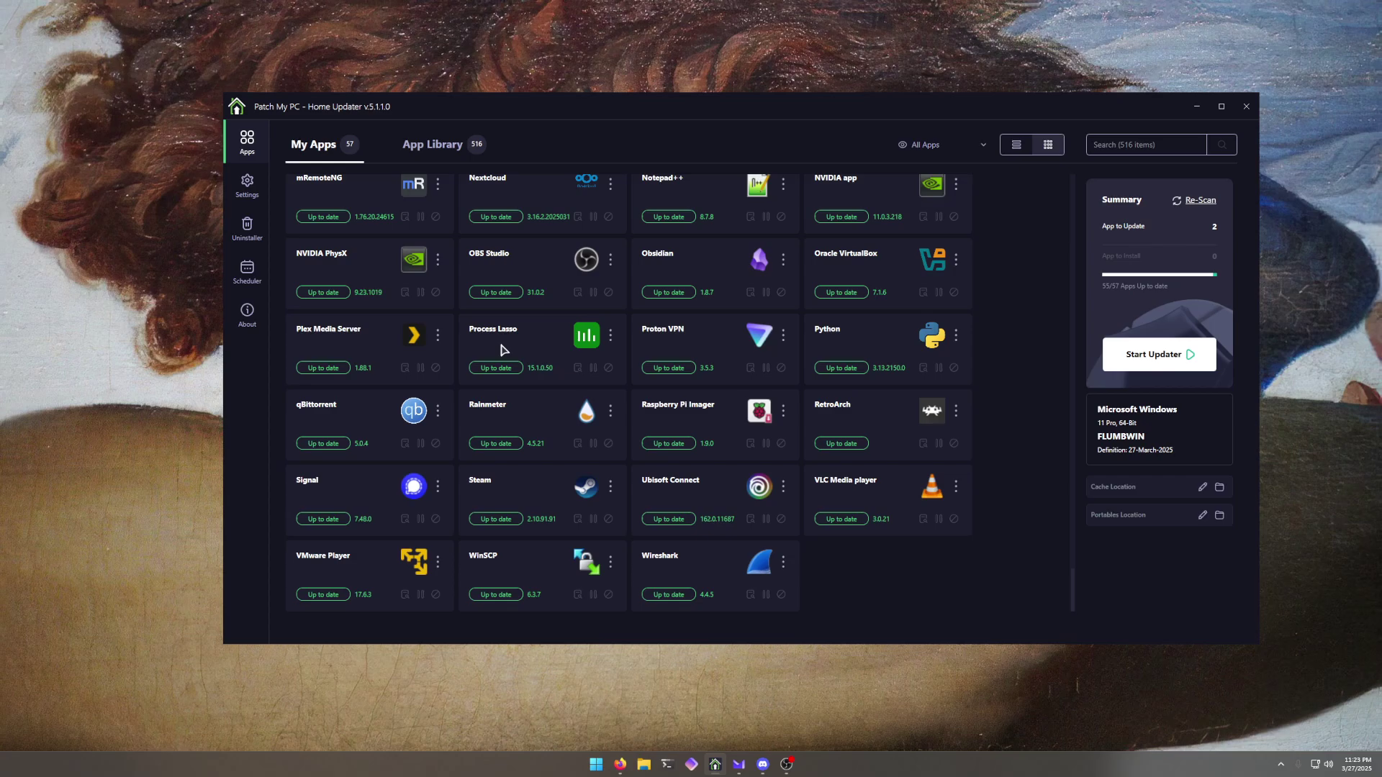
Step: Run the updater for the outdated EA App and PowerToys, close the EA window, and check the PowerToys app options
{"action": "left_click", "coordinate": [1152, 354]}
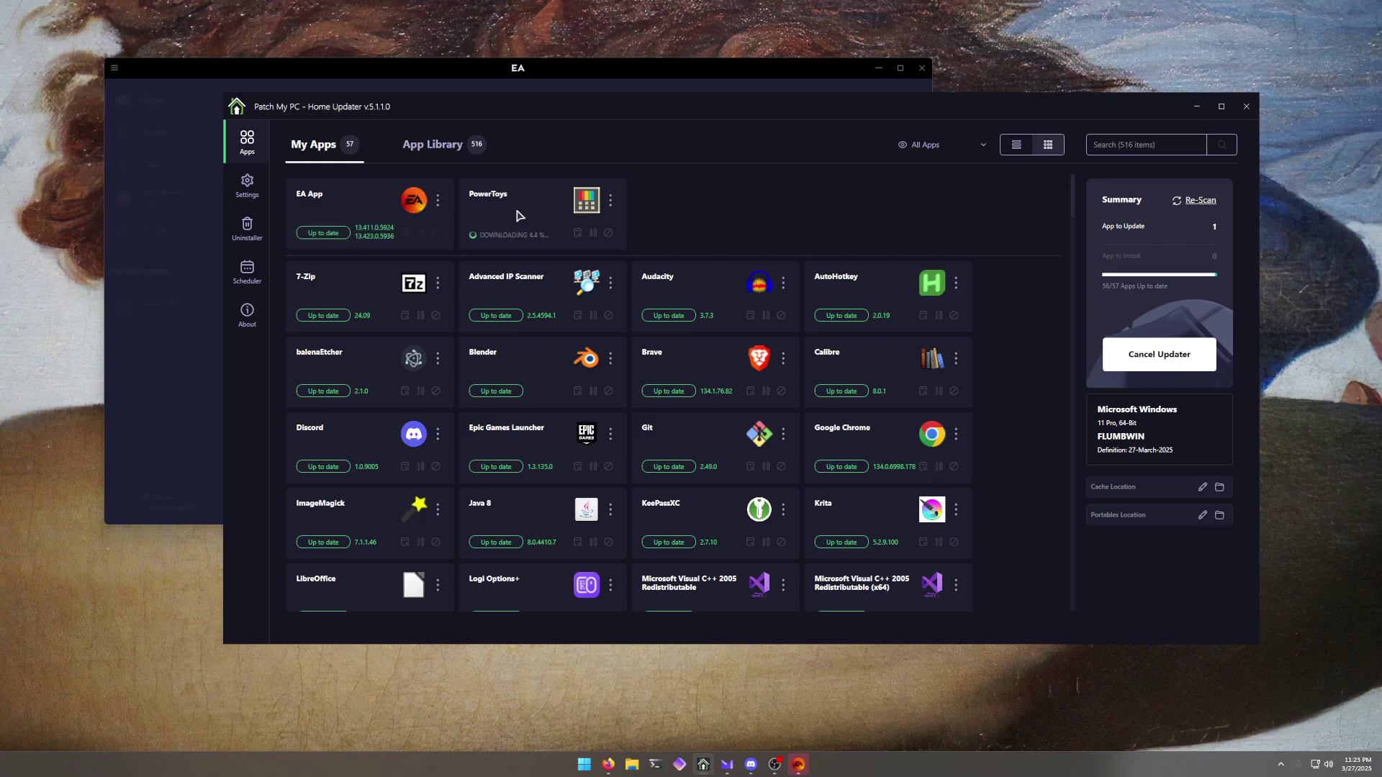
{"action": "left_click", "coordinate": [921, 68]}
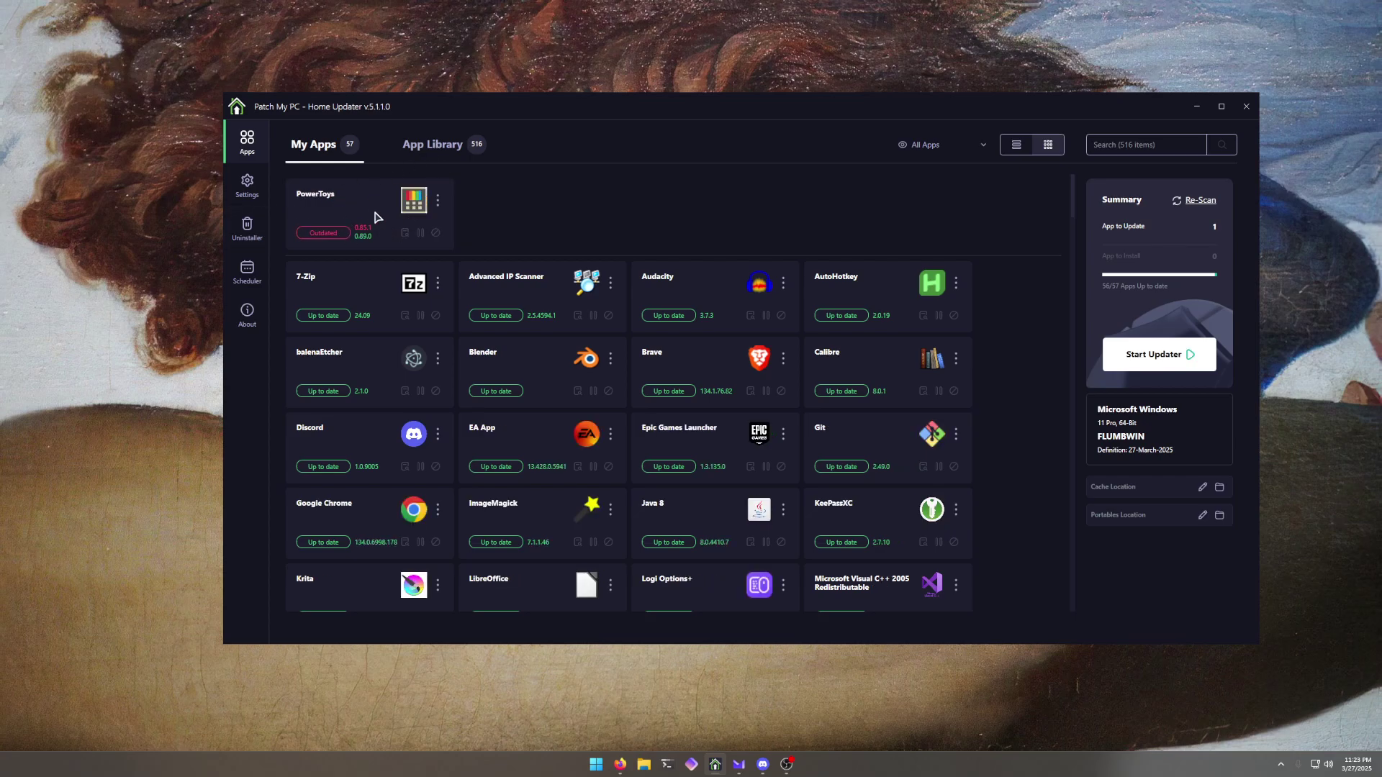
{"action": "left_click", "coordinate": [437, 201]}
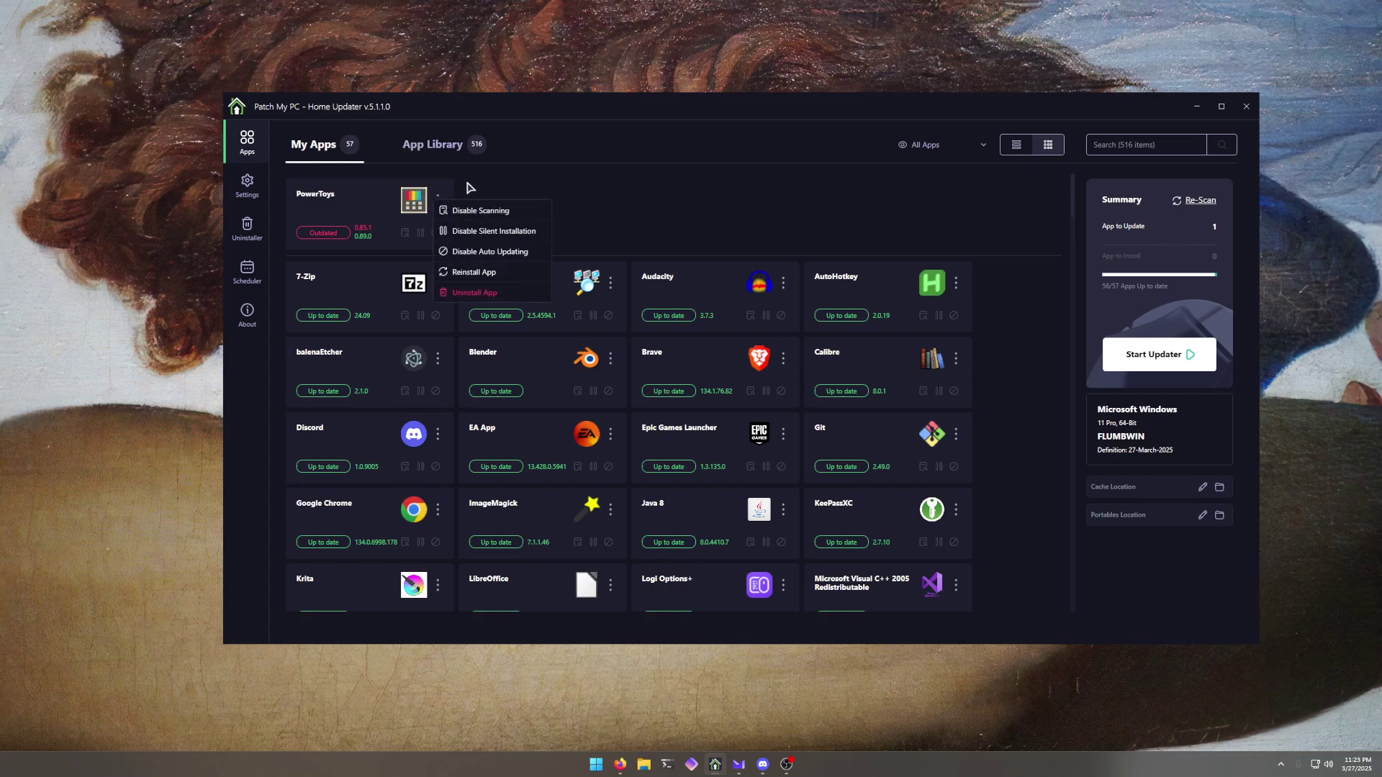
{"action": "left_click", "coordinate": [423, 190]}
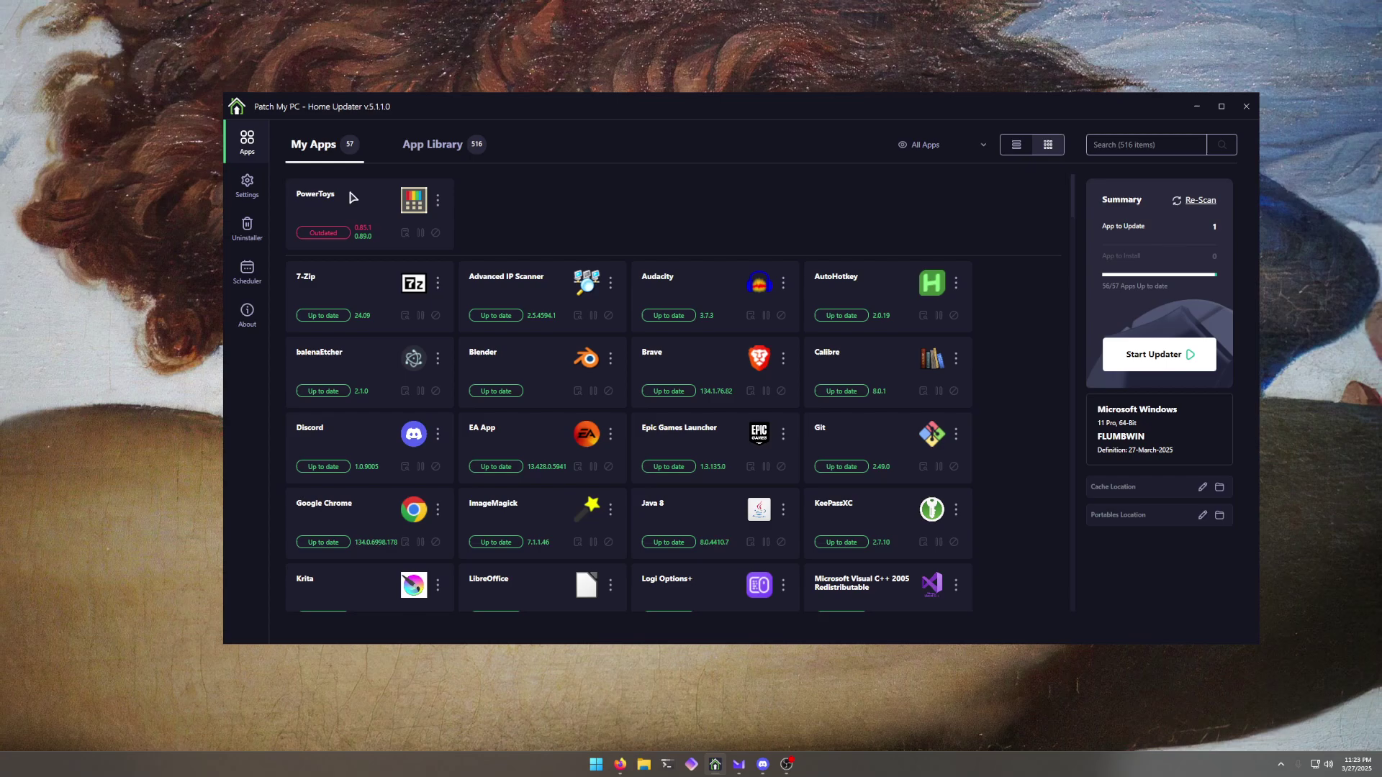
Step: Browse the App Library, install Angry IP Scanner, and return to the My Apps list
{"action": "left_click", "coordinate": [420, 166]}
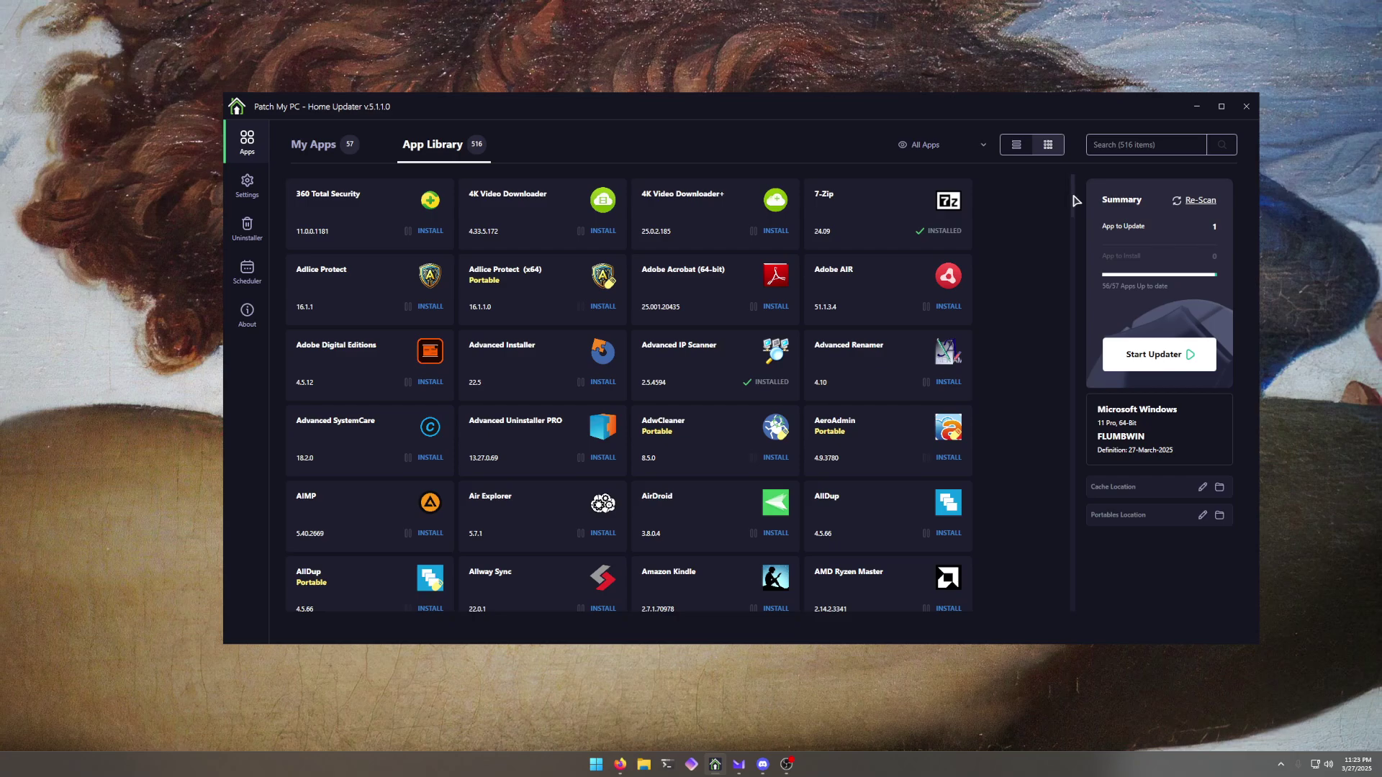
{"action": "scroll", "coordinate": [1072, 205], "scroll_direction": "down", "scroll_amount": 3}
{"action": "scroll", "coordinate": [1075, 213], "scroll_direction": "down", "scroll_amount": 1}
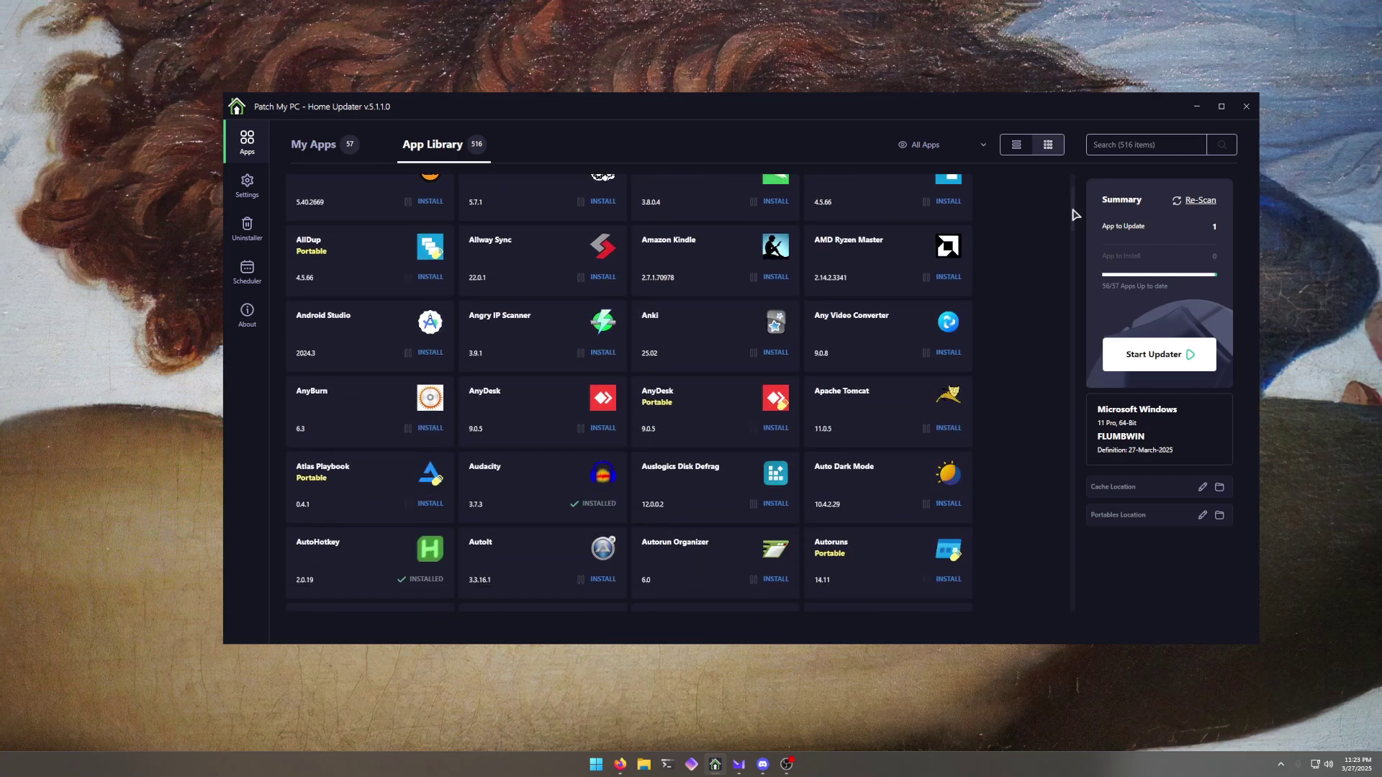
{"action": "scroll", "coordinate": [1074, 214], "scroll_direction": "down", "scroll_amount": 1}
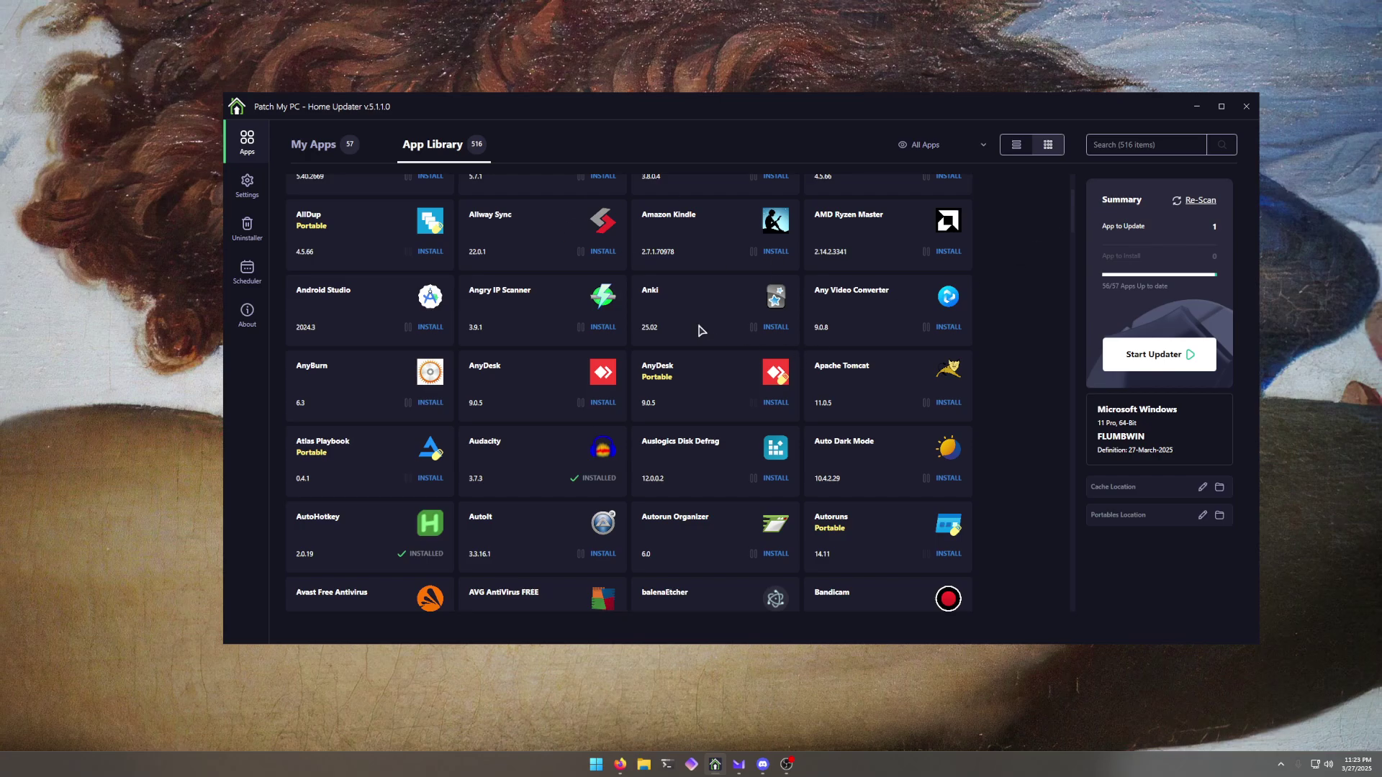
{"action": "left_click", "coordinate": [603, 326]}
{"action": "left_click", "coordinate": [291, 147]}
Step: Search Windows for "angry ip" to launch Angry IP Scanner, then dismiss its Getting Started dialog and close the program
{"action": "key", "text": "super"}
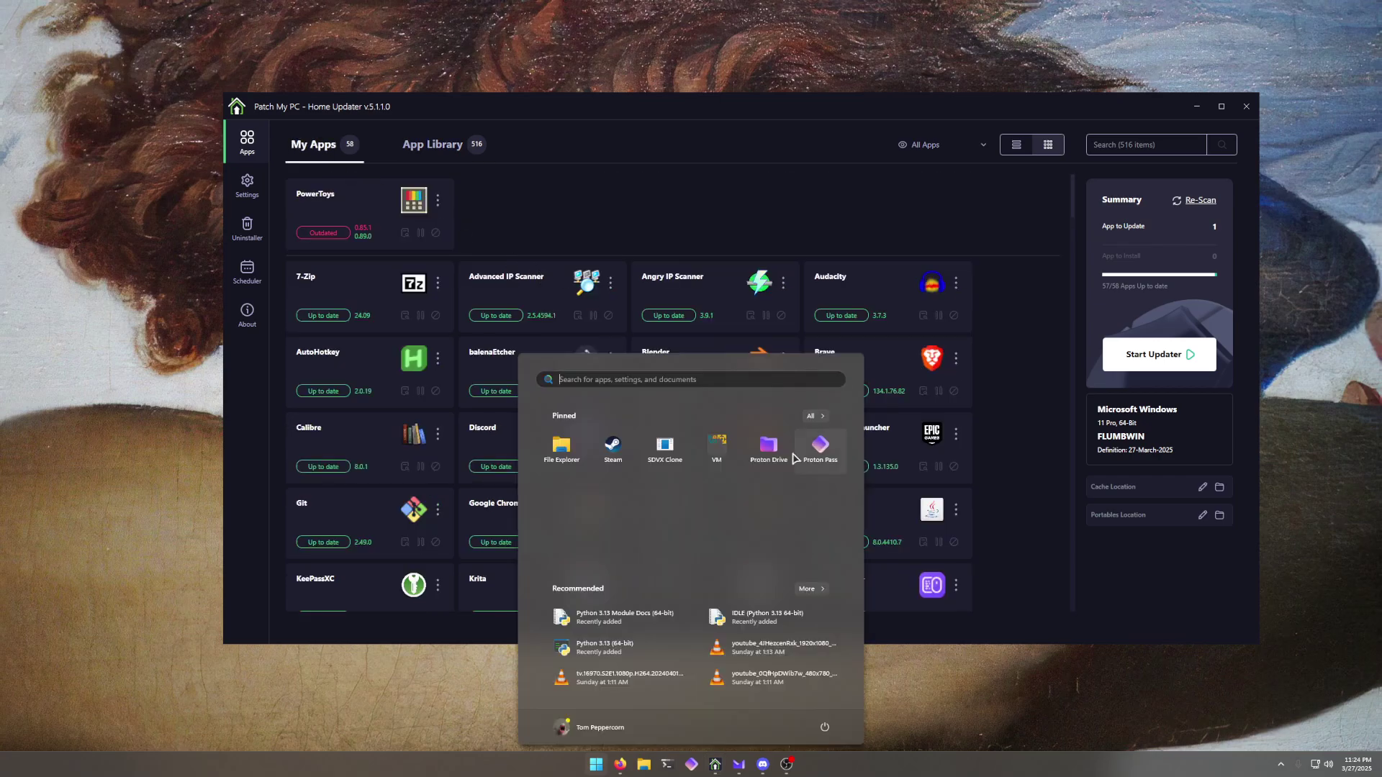
{"action": "type", "text": "angry ip"}
{"action": "key", "text": "Escape"}
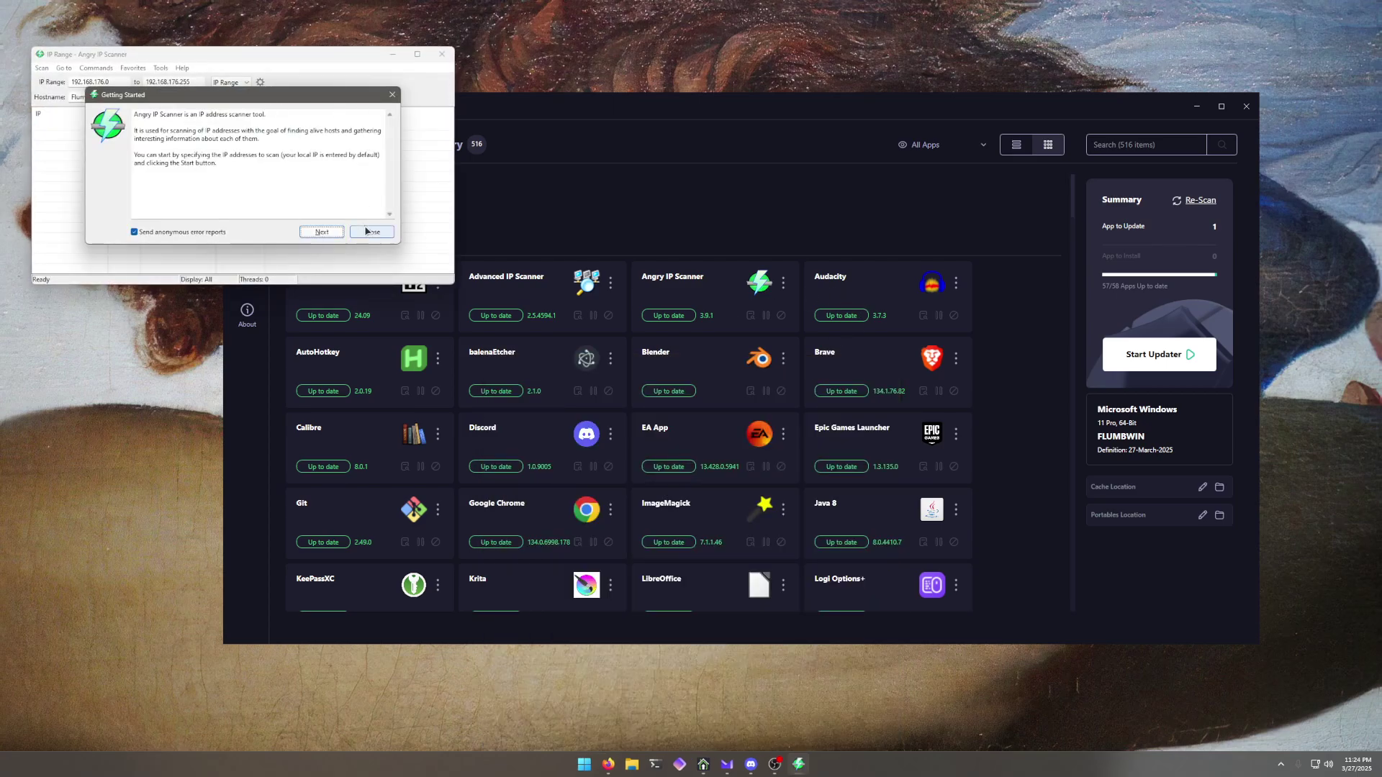
{"action": "left_click", "coordinate": [370, 232]}
{"action": "left_click", "coordinate": [441, 53]}
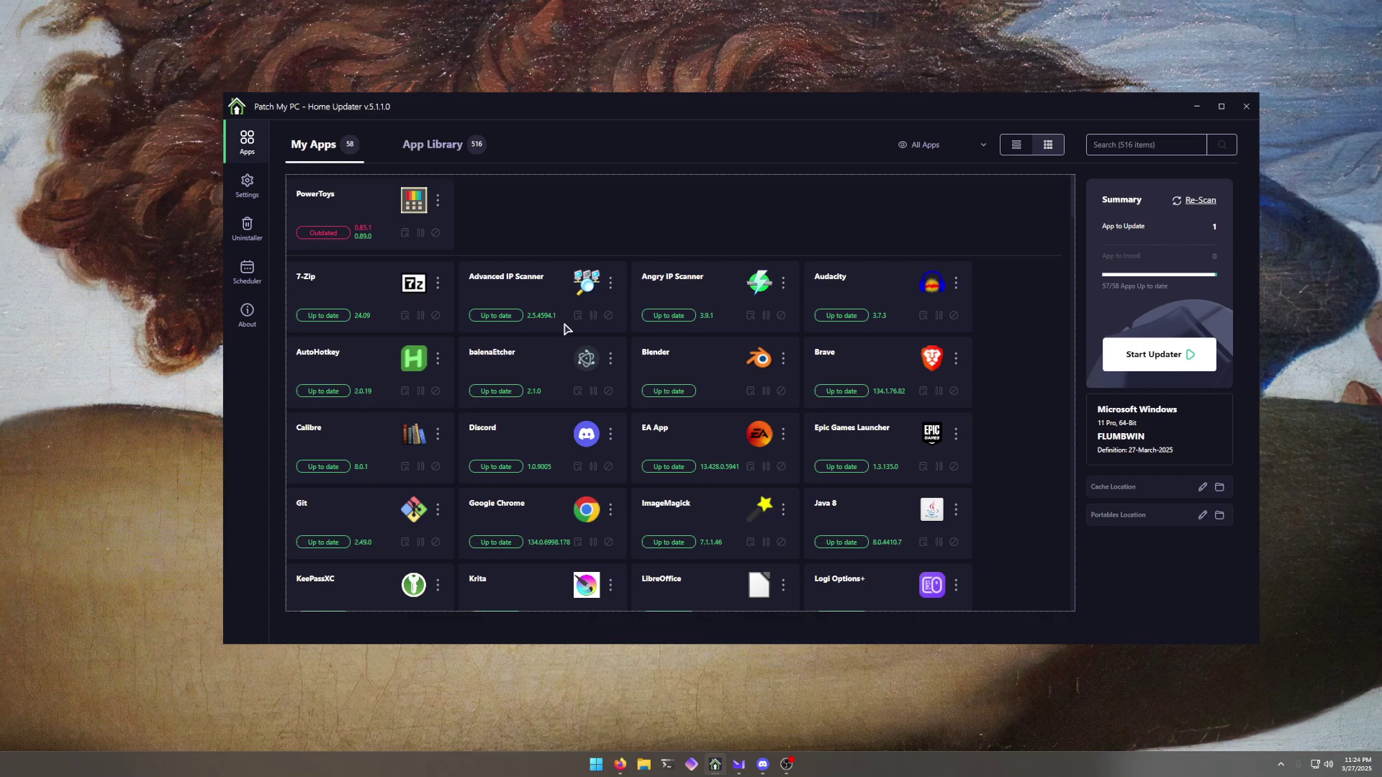
Step: Uninstall Angry IP Scanner from its My Apps entry and complete the uninstall wizard
{"action": "left_click", "coordinate": [611, 283]}
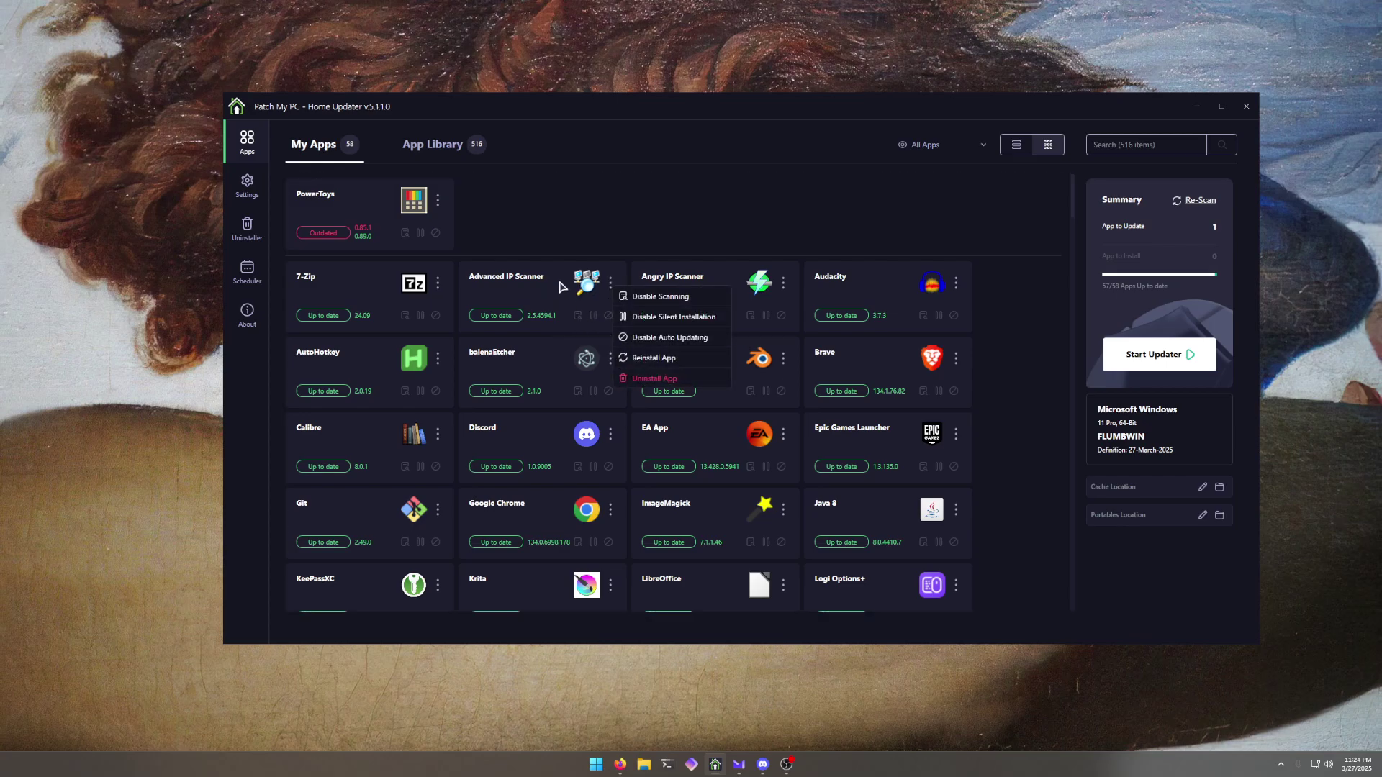
{"action": "left_click", "coordinate": [783, 283]}
{"action": "left_click", "coordinate": [827, 378]}
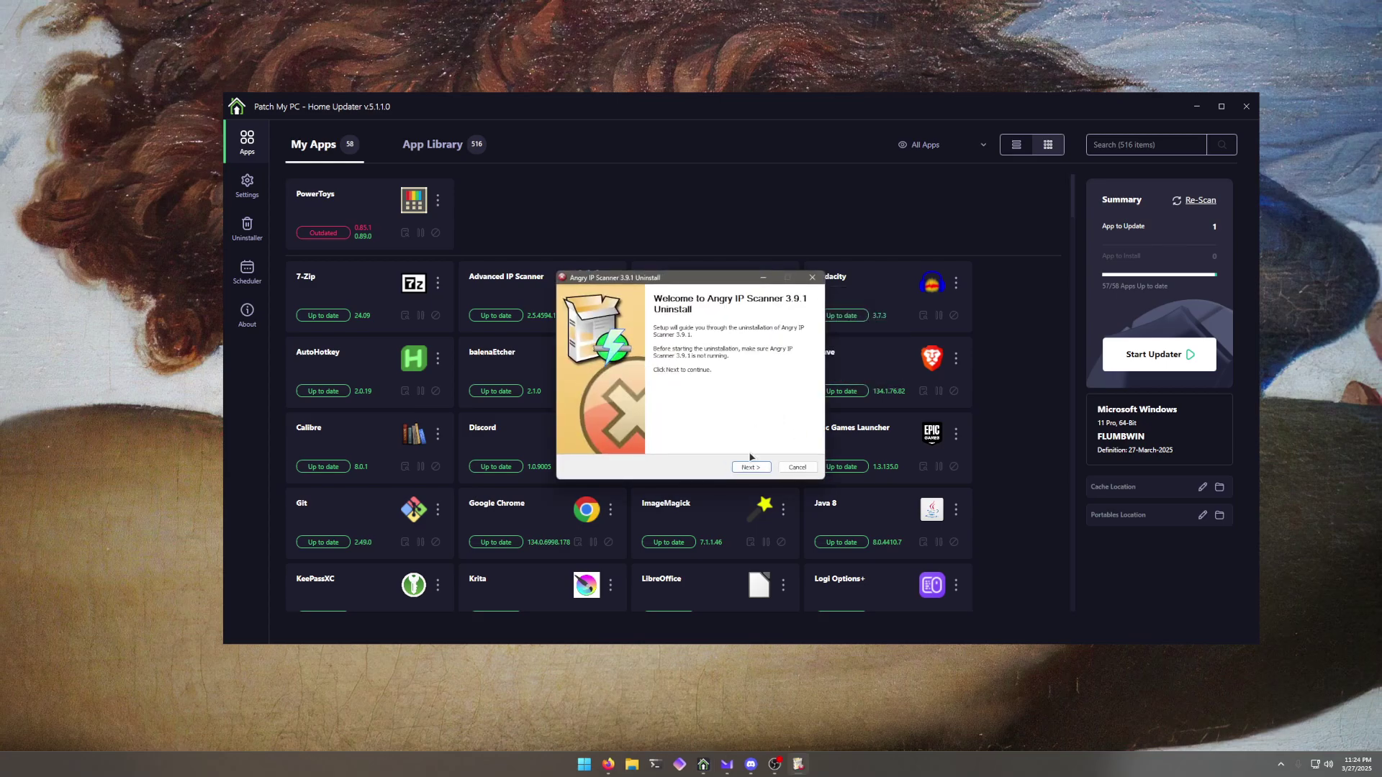
{"action": "left_click", "coordinate": [750, 468]}
{"action": "left_click", "coordinate": [748, 467]}
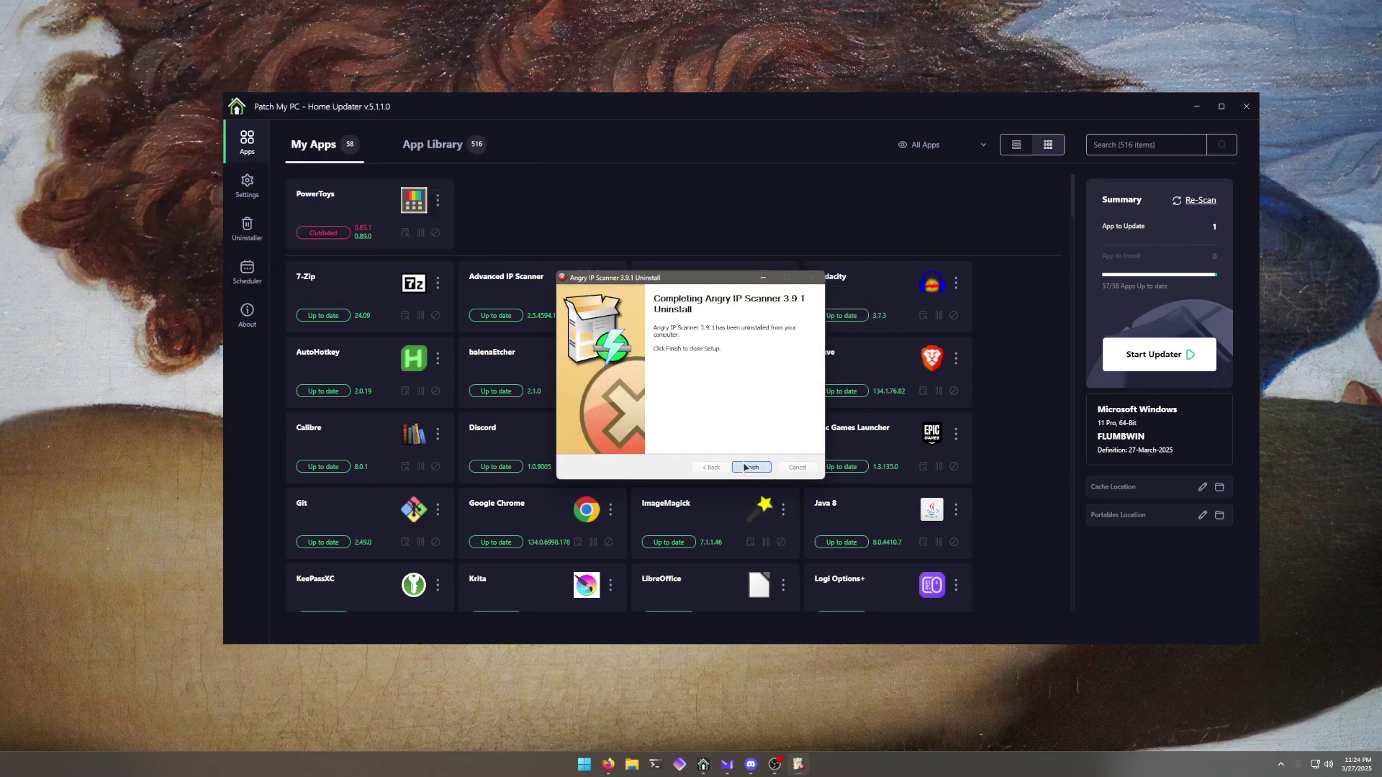
{"action": "left_click", "coordinate": [748, 467]}
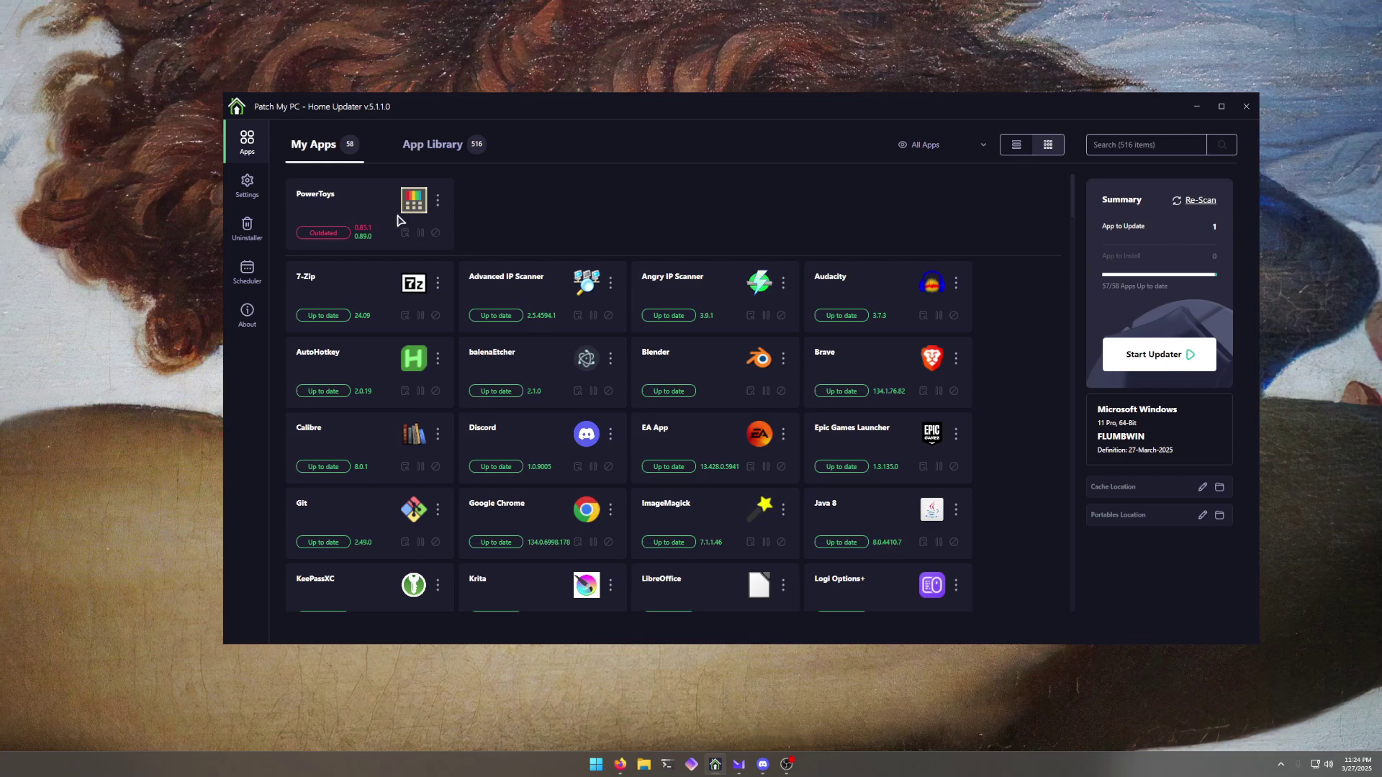
Step: Review the programs listed in the Uninstaller
{"action": "left_click", "coordinate": [247, 229]}
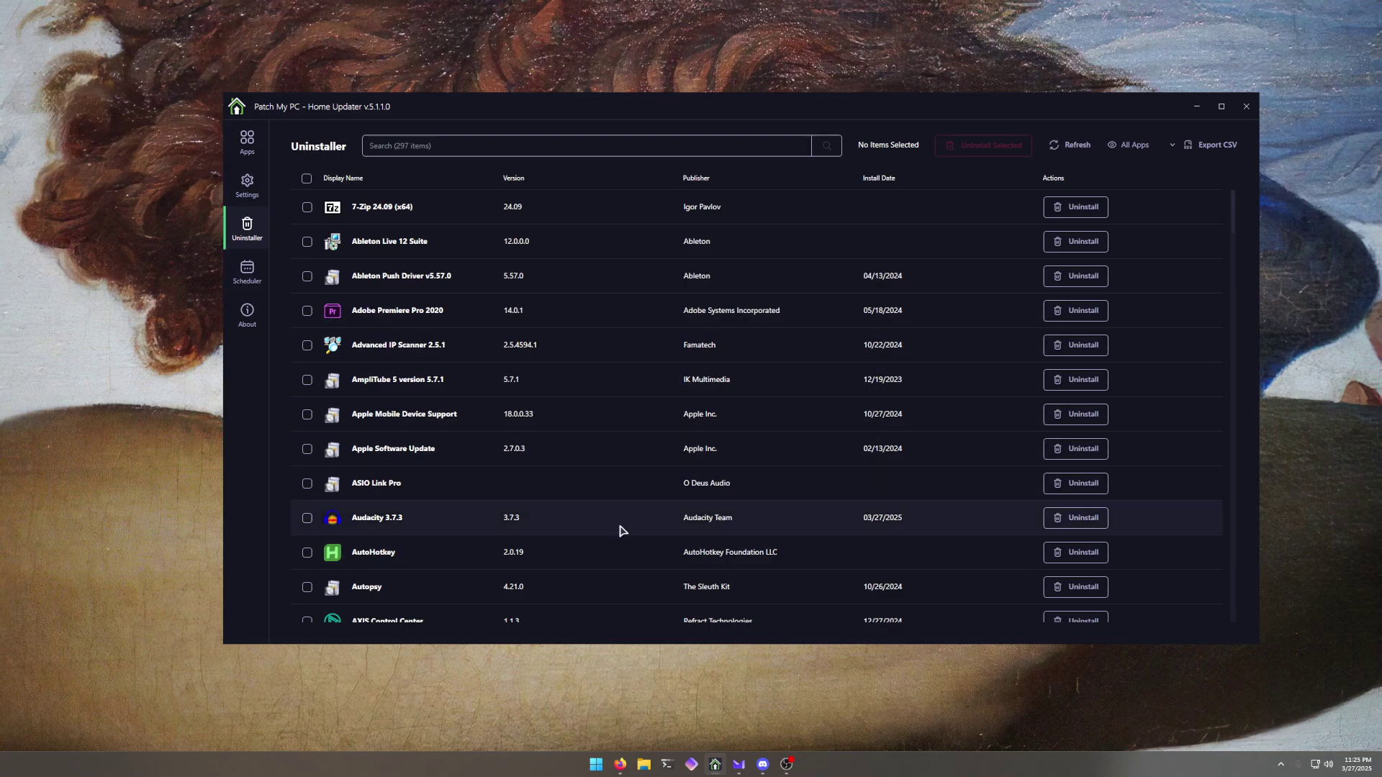
{"action": "scroll", "coordinate": [497, 368], "scroll_direction": "down", "scroll_amount": 5}
{"action": "scroll", "coordinate": [496, 367], "scroll_direction": "down", "scroll_amount": 5}
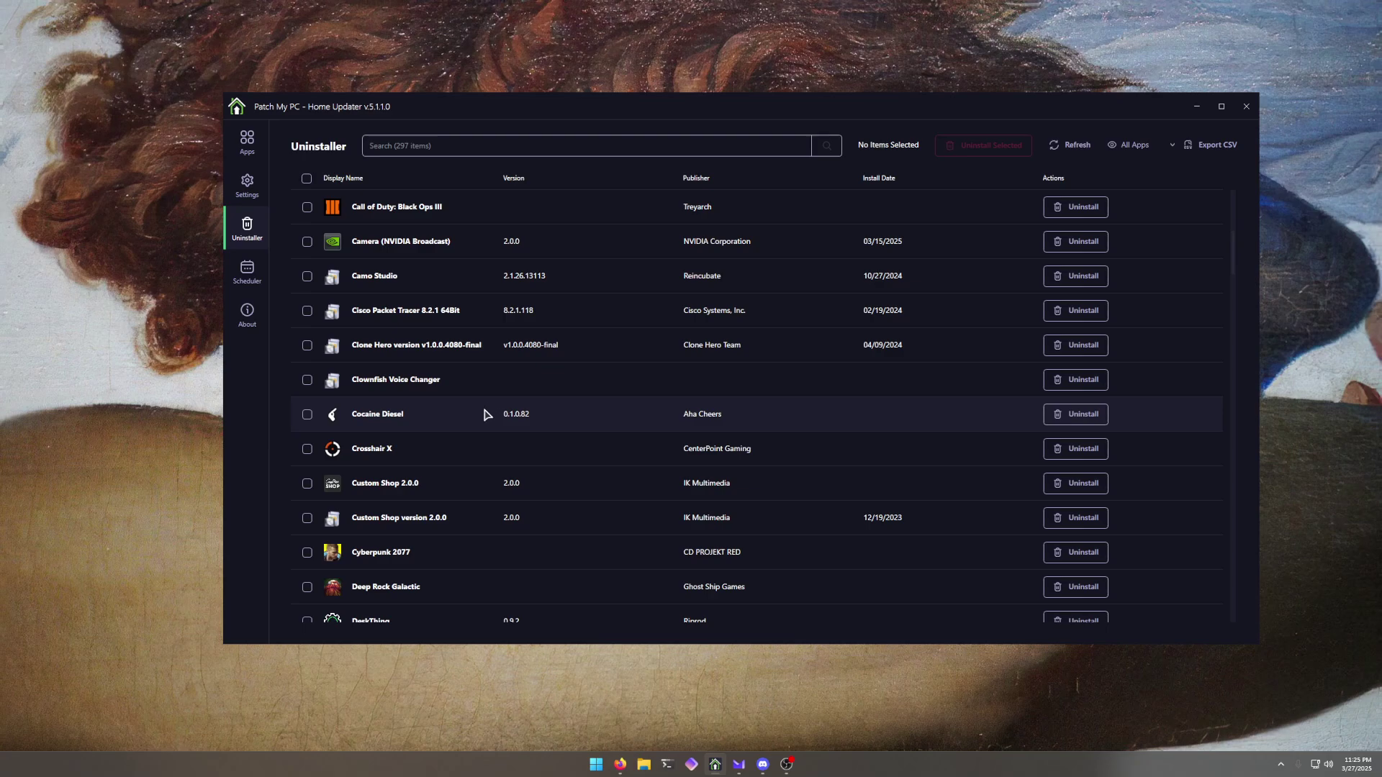
{"action": "scroll", "coordinate": [487, 425], "scroll_direction": "up", "scroll_amount": 10}
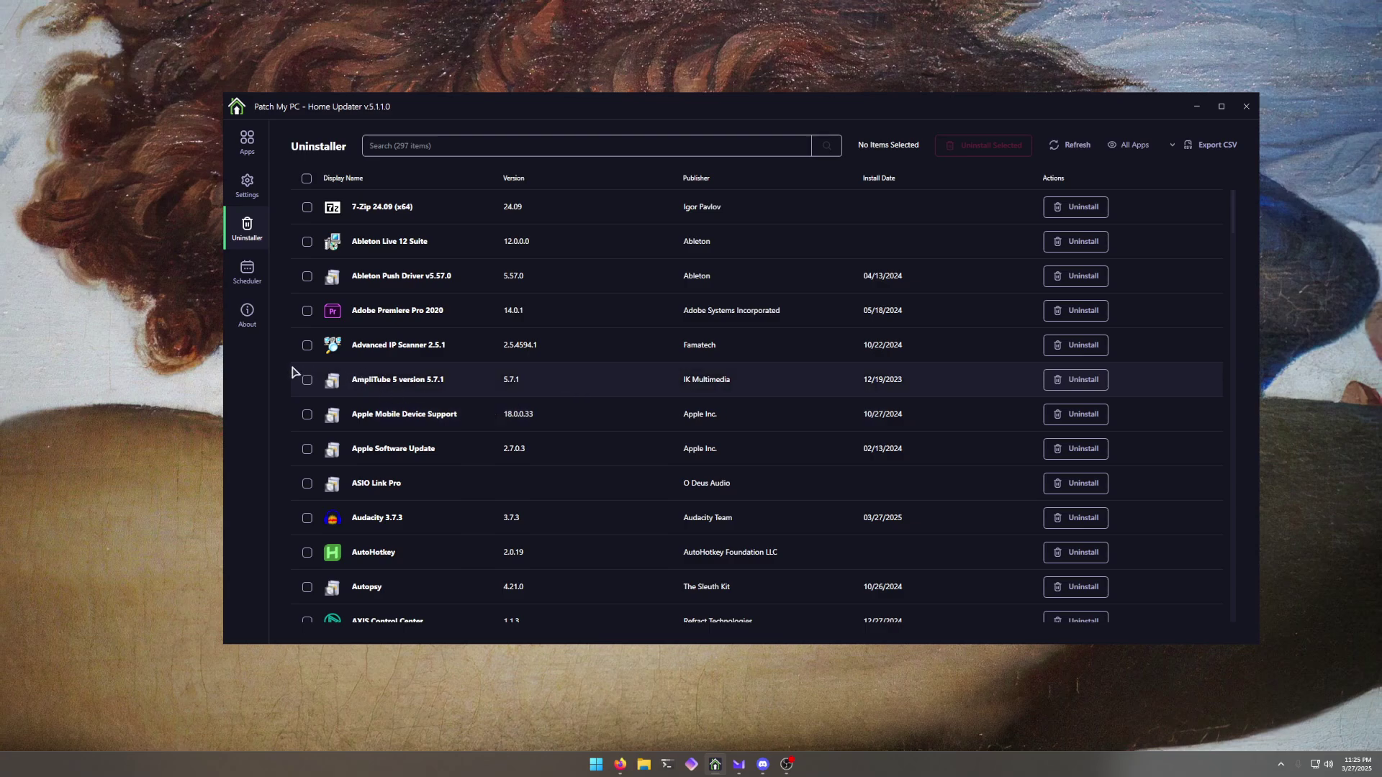
Step: Enable the update Scheduler and save a schedule for Mon 07:00 PM repeating Once Every Day
{"action": "left_click", "coordinate": [250, 273]}
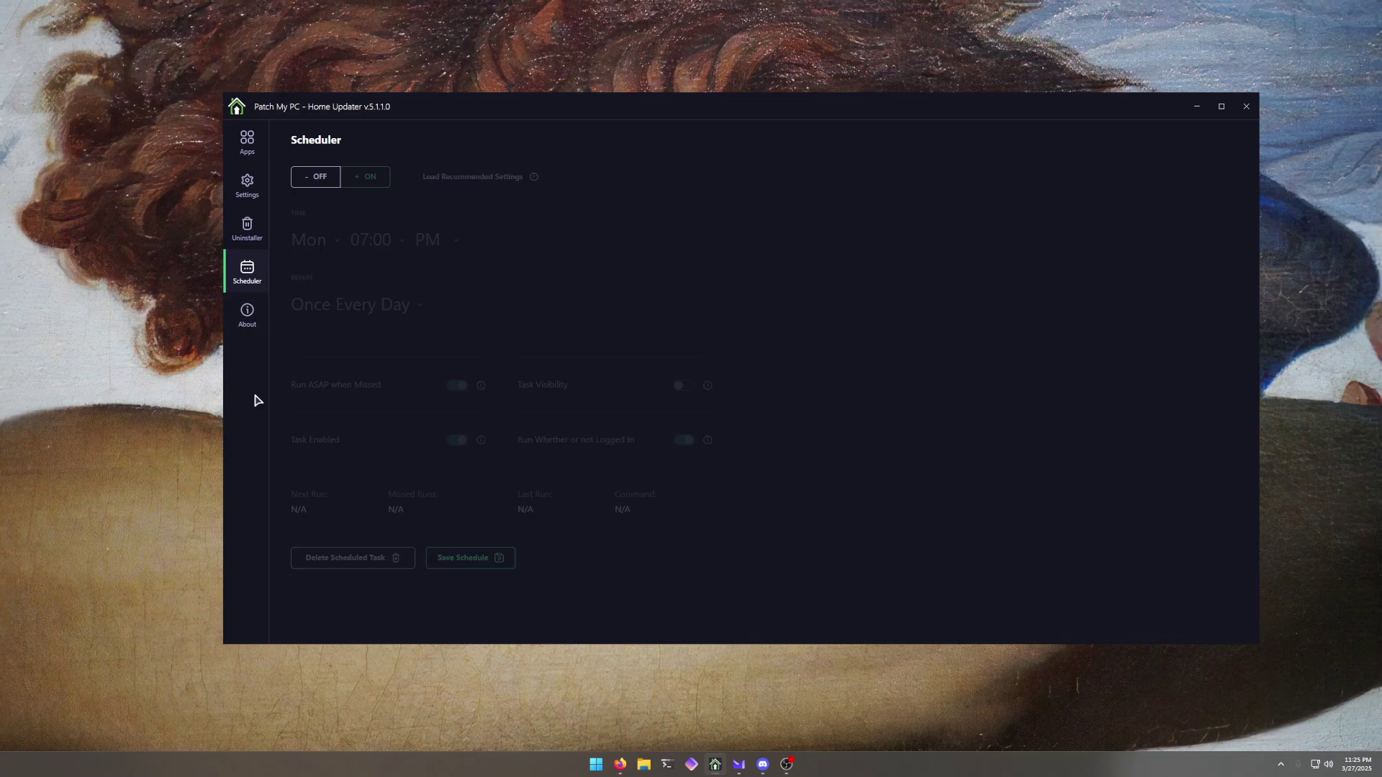
{"action": "left_click", "coordinate": [360, 180]}
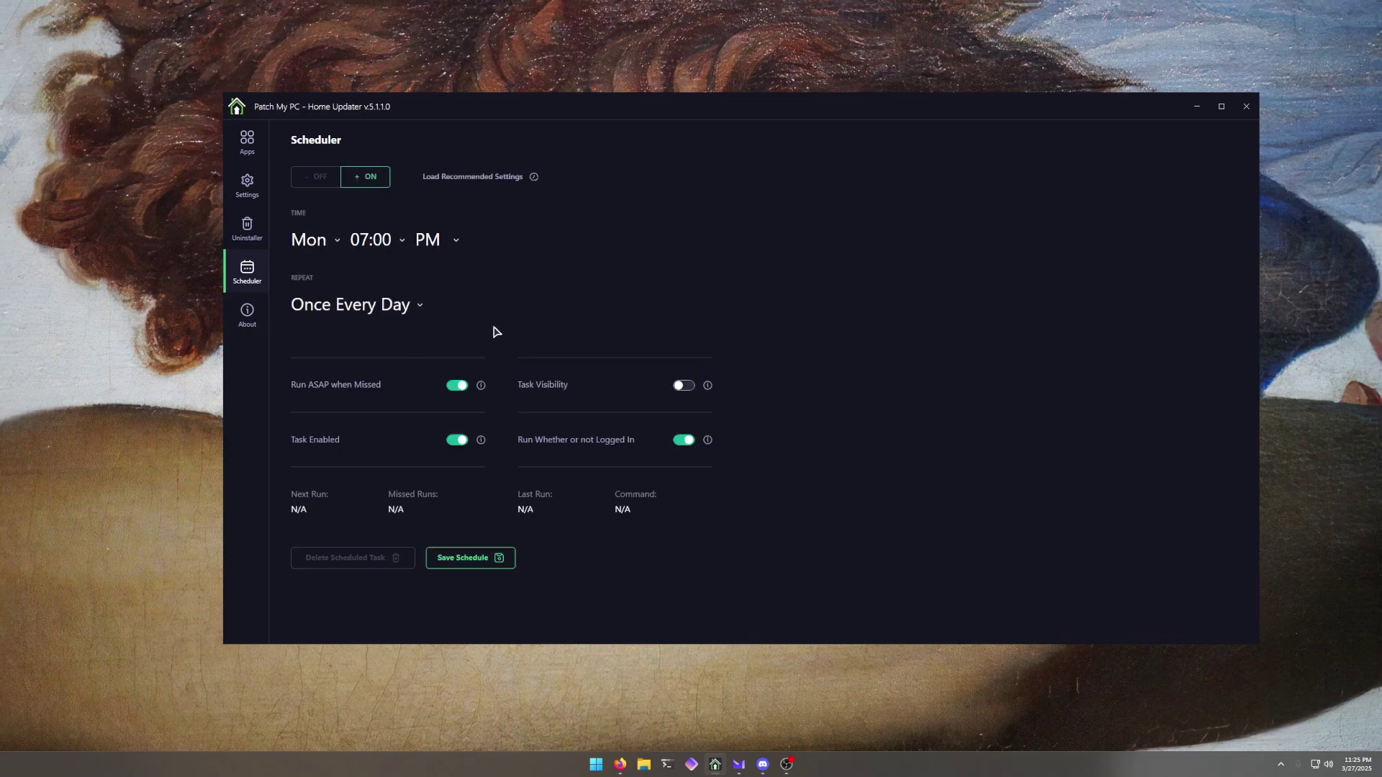
{"action": "left_click", "coordinate": [469, 558]}
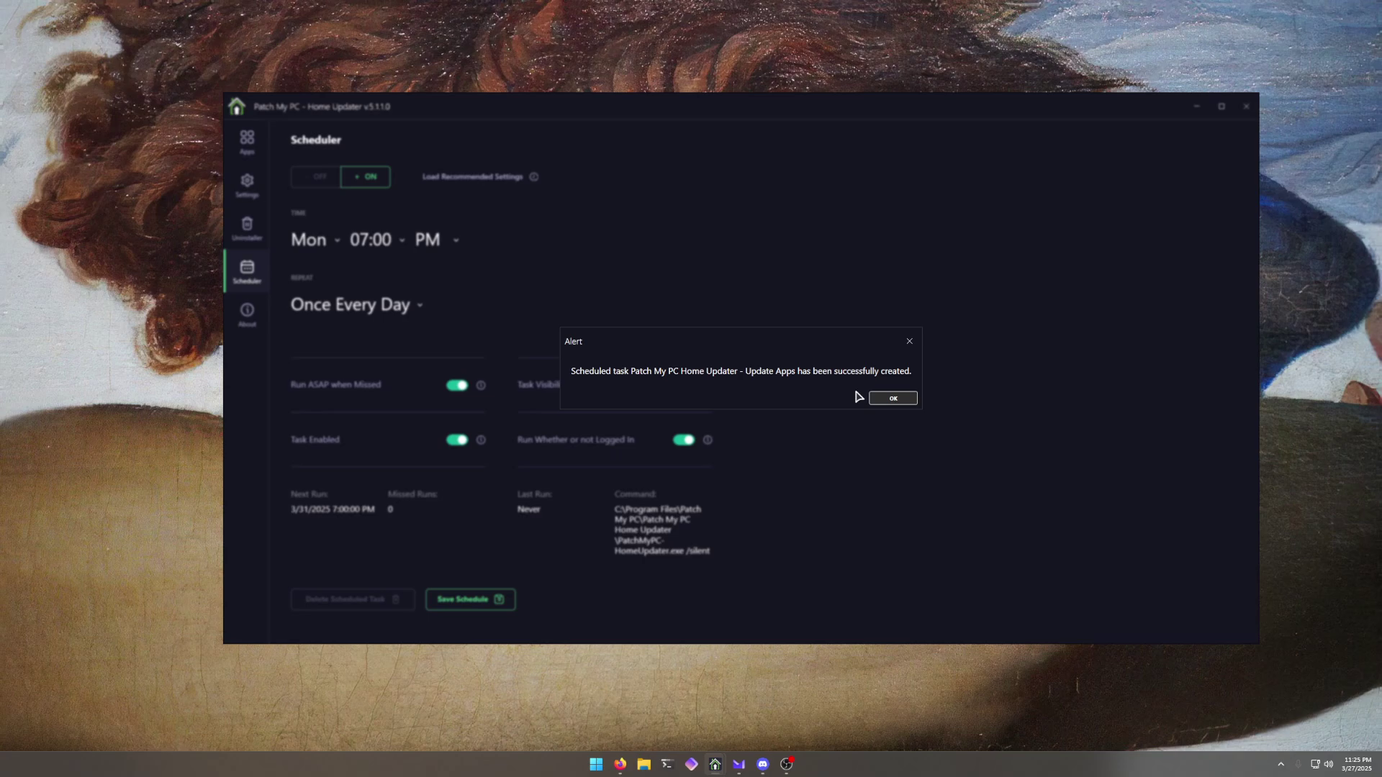
{"action": "left_click", "coordinate": [893, 400]}
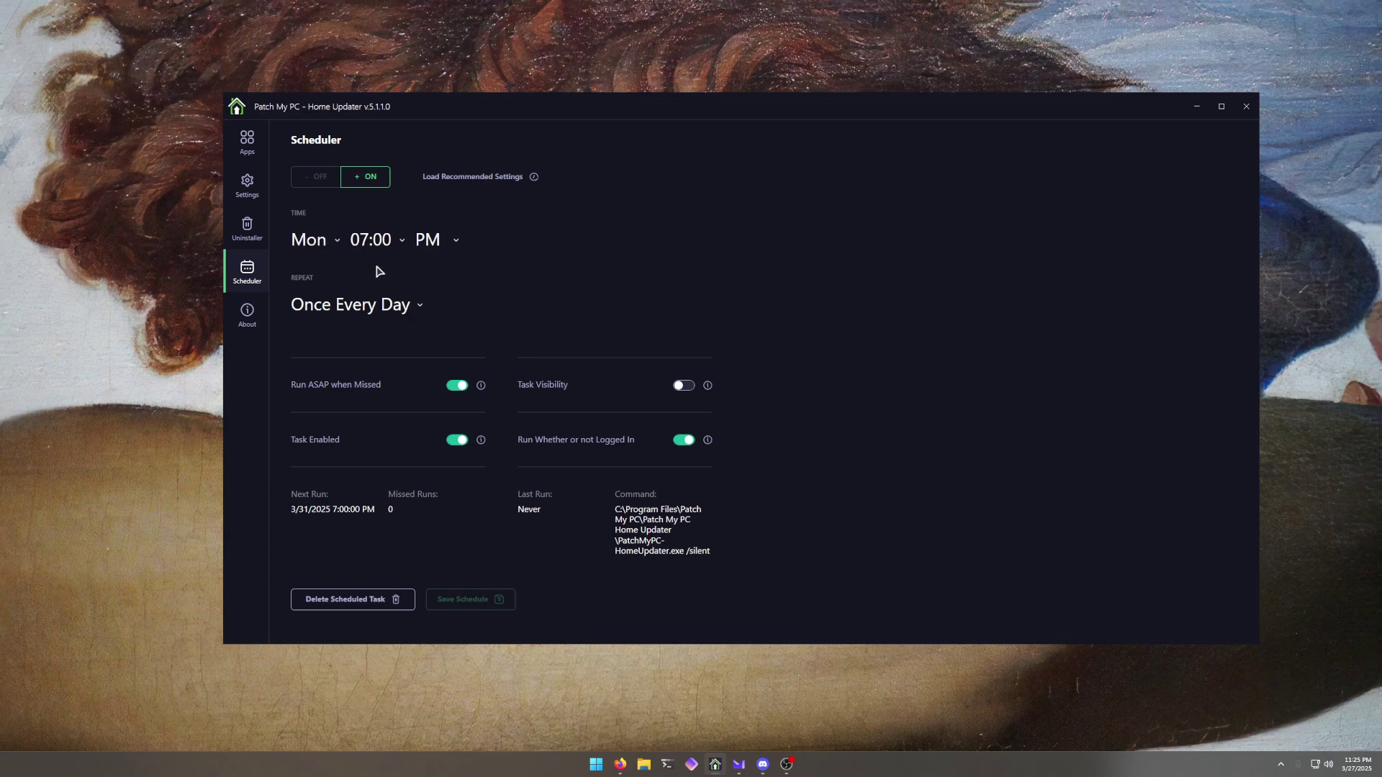
{"action": "left_click", "coordinate": [371, 239]}
{"action": "left_click", "coordinate": [371, 239]}
Step: Look through the My Apps list, the About page and the Uninstaller page
{"action": "left_click", "coordinate": [244, 145]}
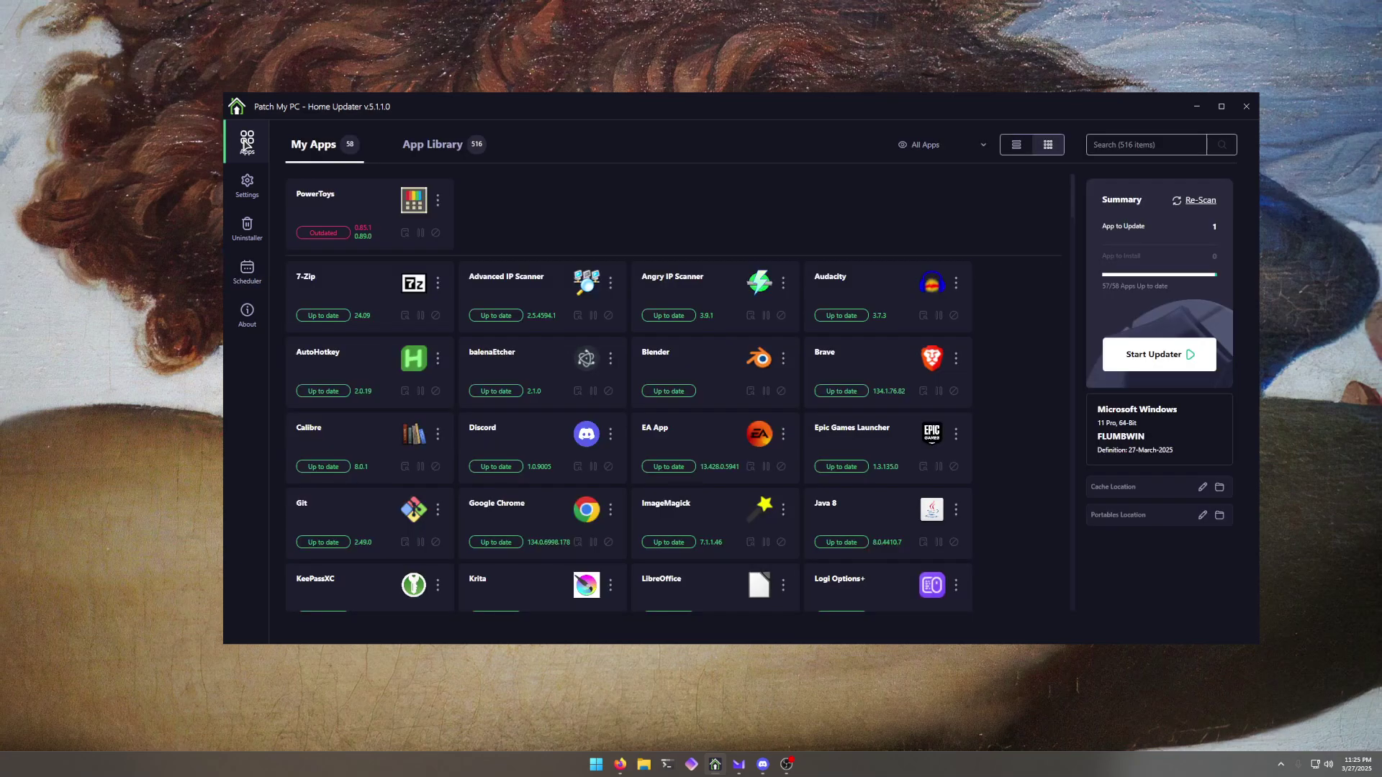
{"action": "scroll", "coordinate": [636, 226], "scroll_direction": "down", "scroll_amount": 10}
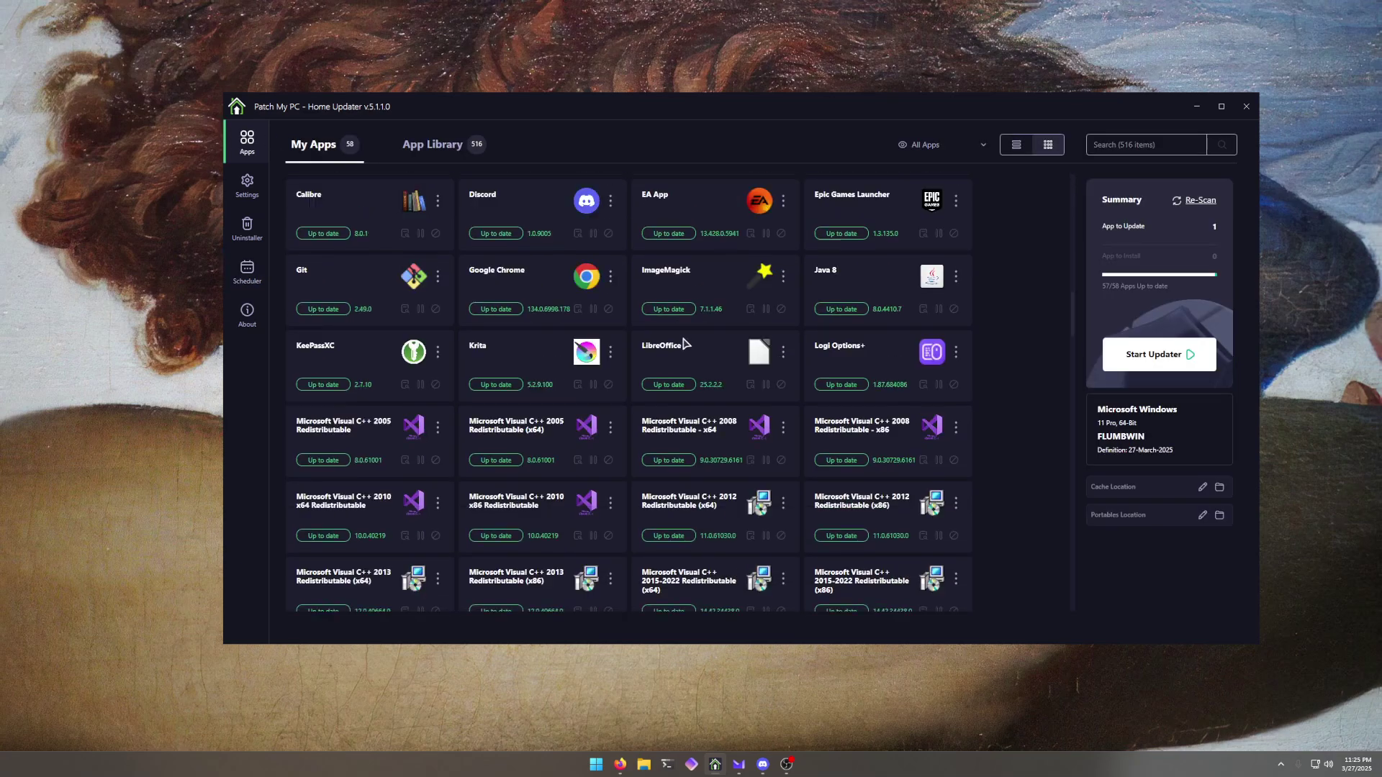
{"action": "scroll", "coordinate": [994, 400], "scroll_direction": "up", "scroll_amount": 10}
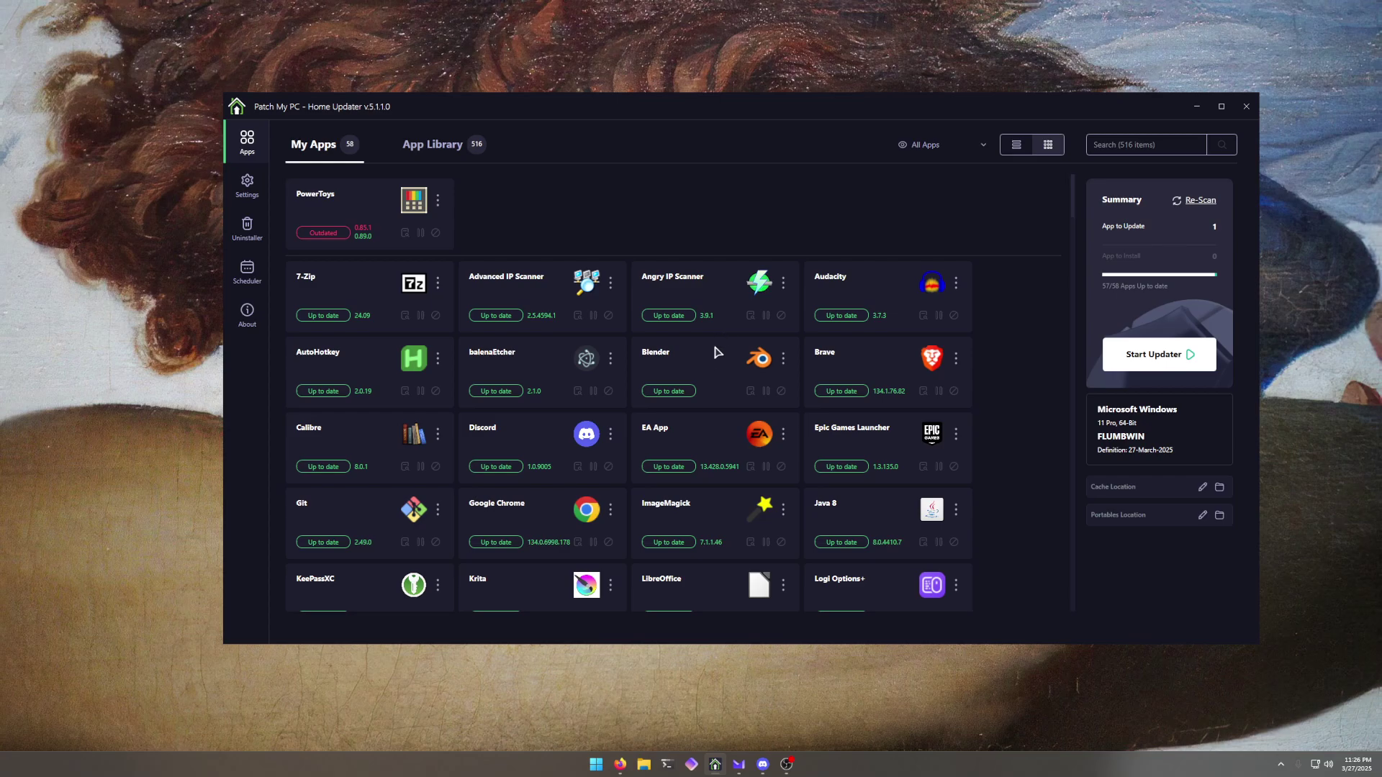
{"action": "left_click", "coordinate": [247, 302]}
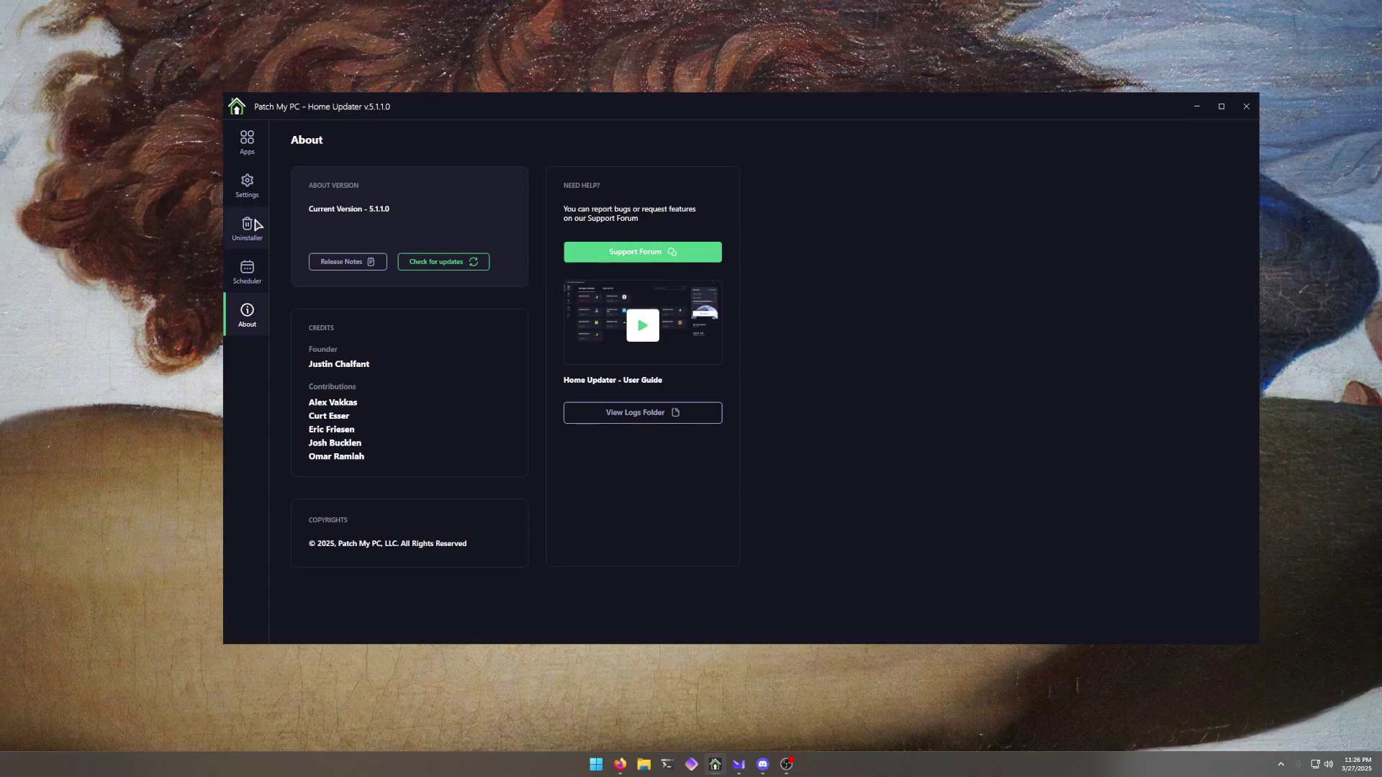
{"action": "left_click", "coordinate": [256, 226]}
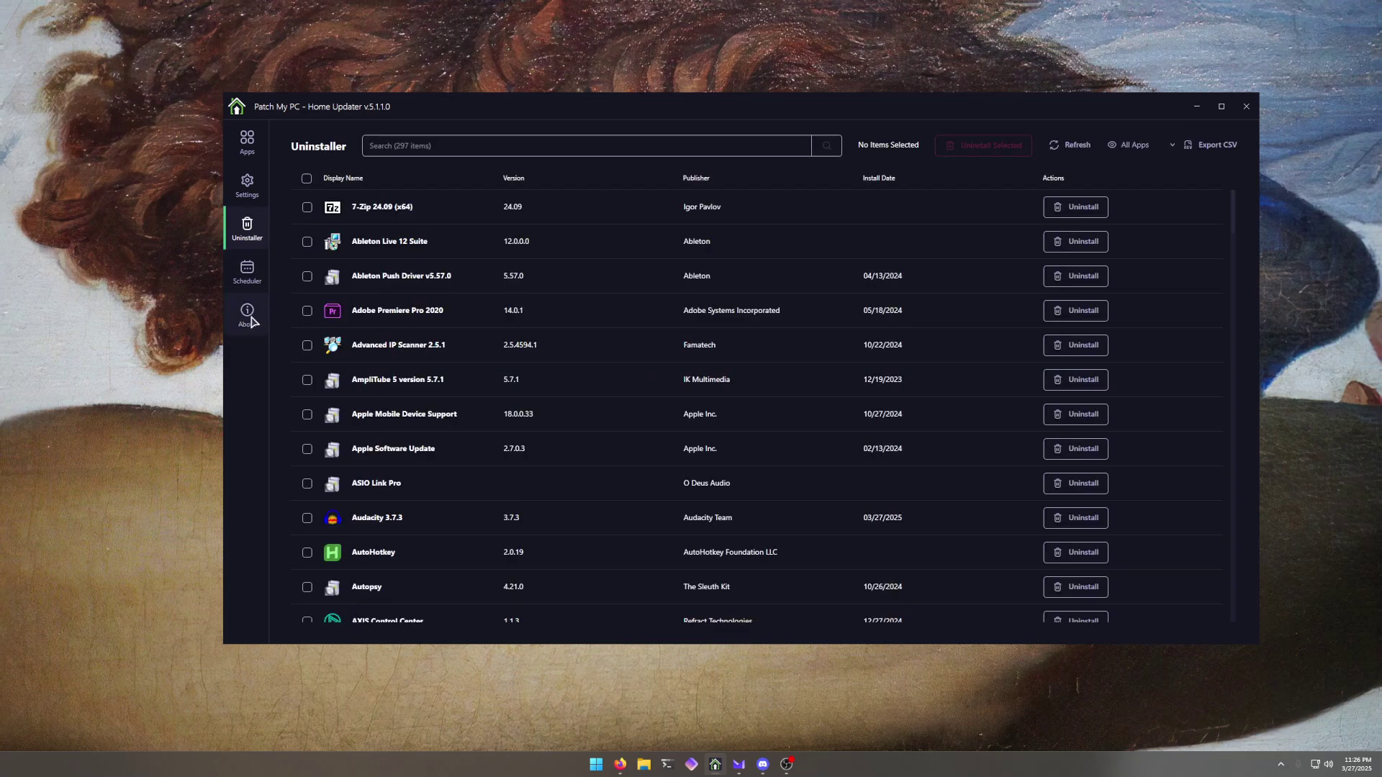
Step: Change the application theme to System in the appearance settings
{"action": "left_click", "coordinate": [250, 196]}
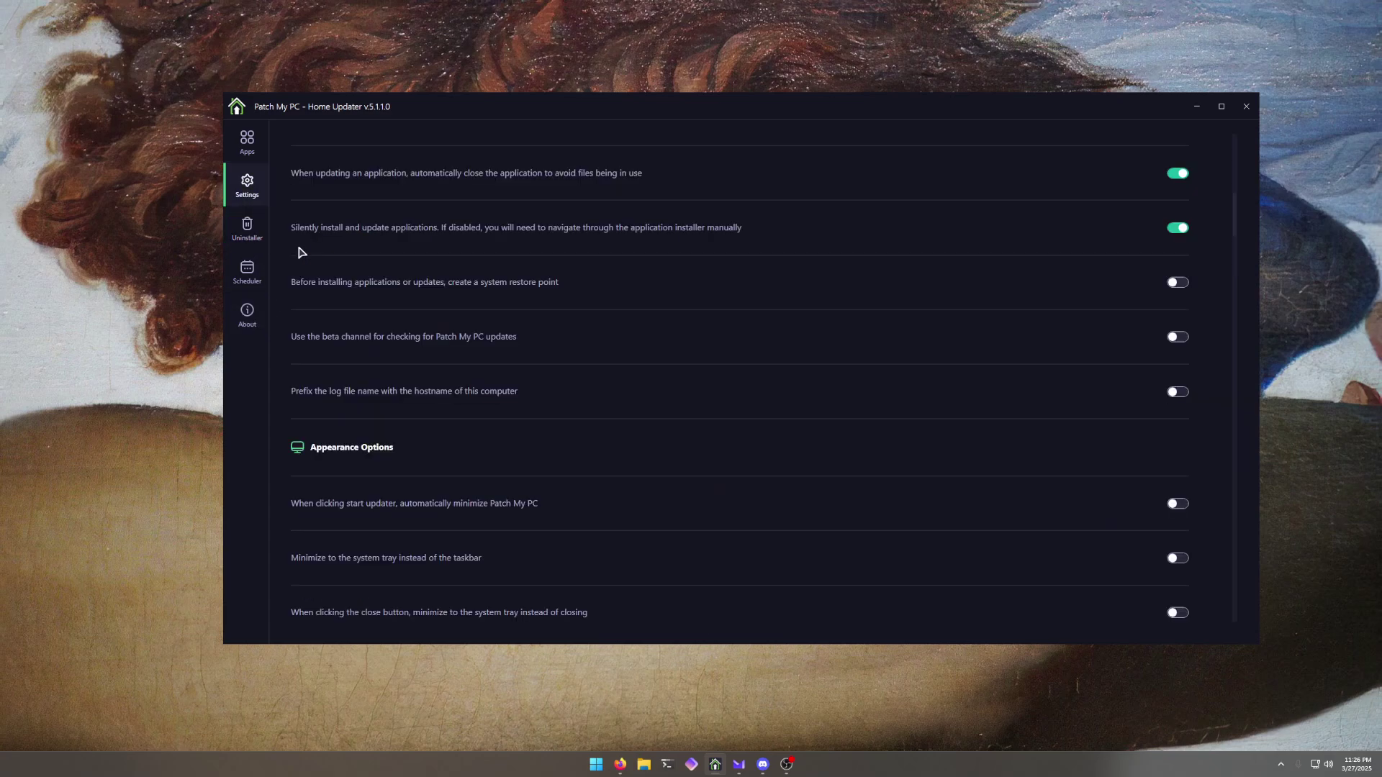
{"action": "scroll", "coordinate": [792, 366], "scroll_direction": "down", "scroll_amount": 5}
{"action": "left_click", "coordinate": [479, 332]}
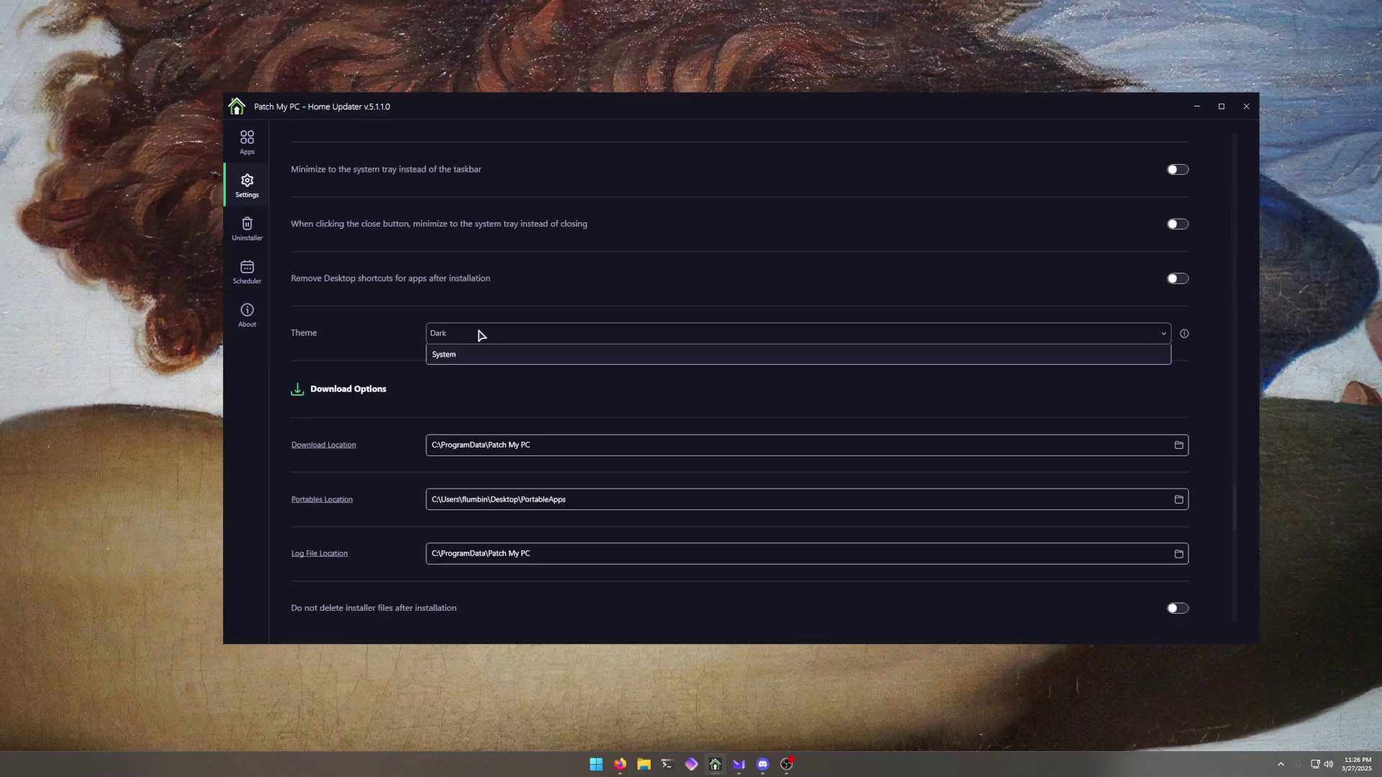
{"action": "left_click", "coordinate": [481, 334]}
{"action": "scroll", "coordinate": [468, 383], "scroll_direction": "up", "scroll_amount": 1}
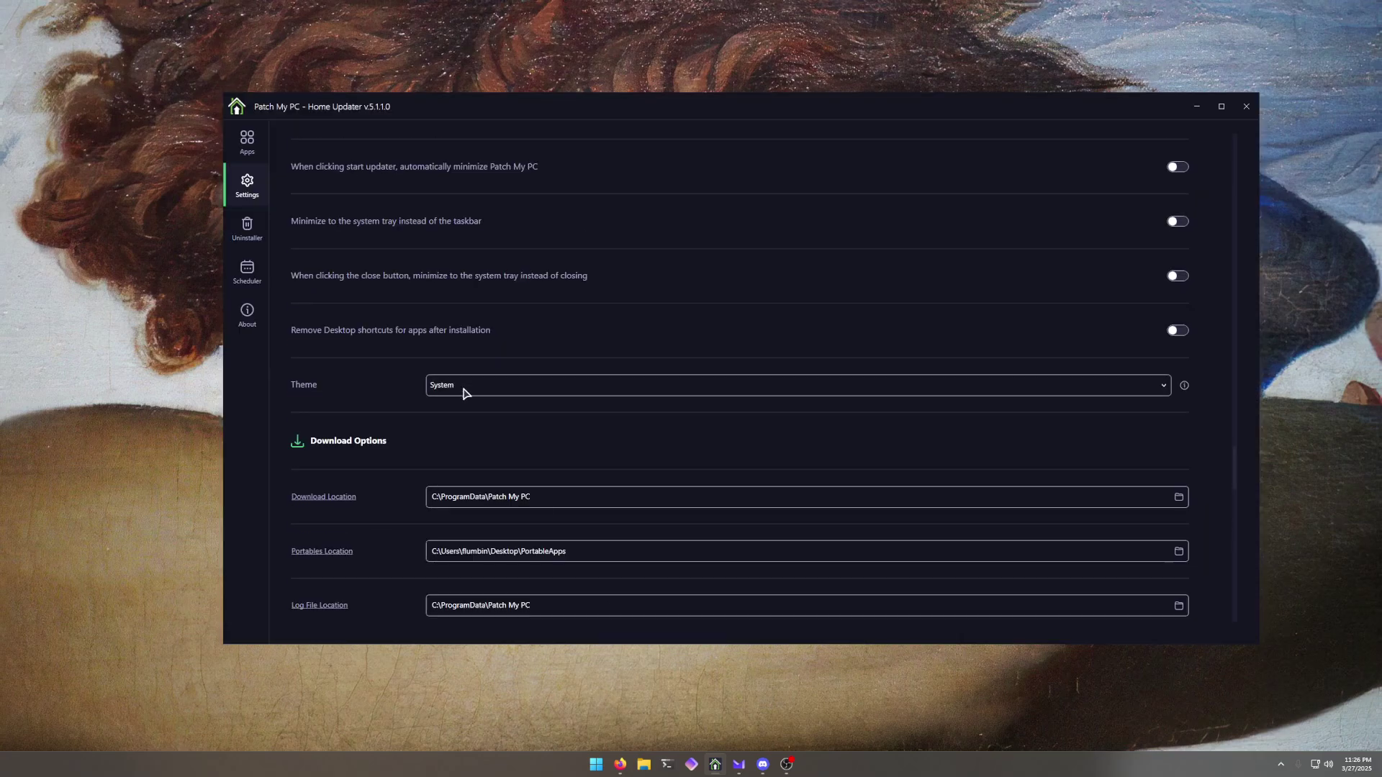
{"action": "scroll", "coordinate": [547, 425], "scroll_direction": "down", "scroll_amount": 2}
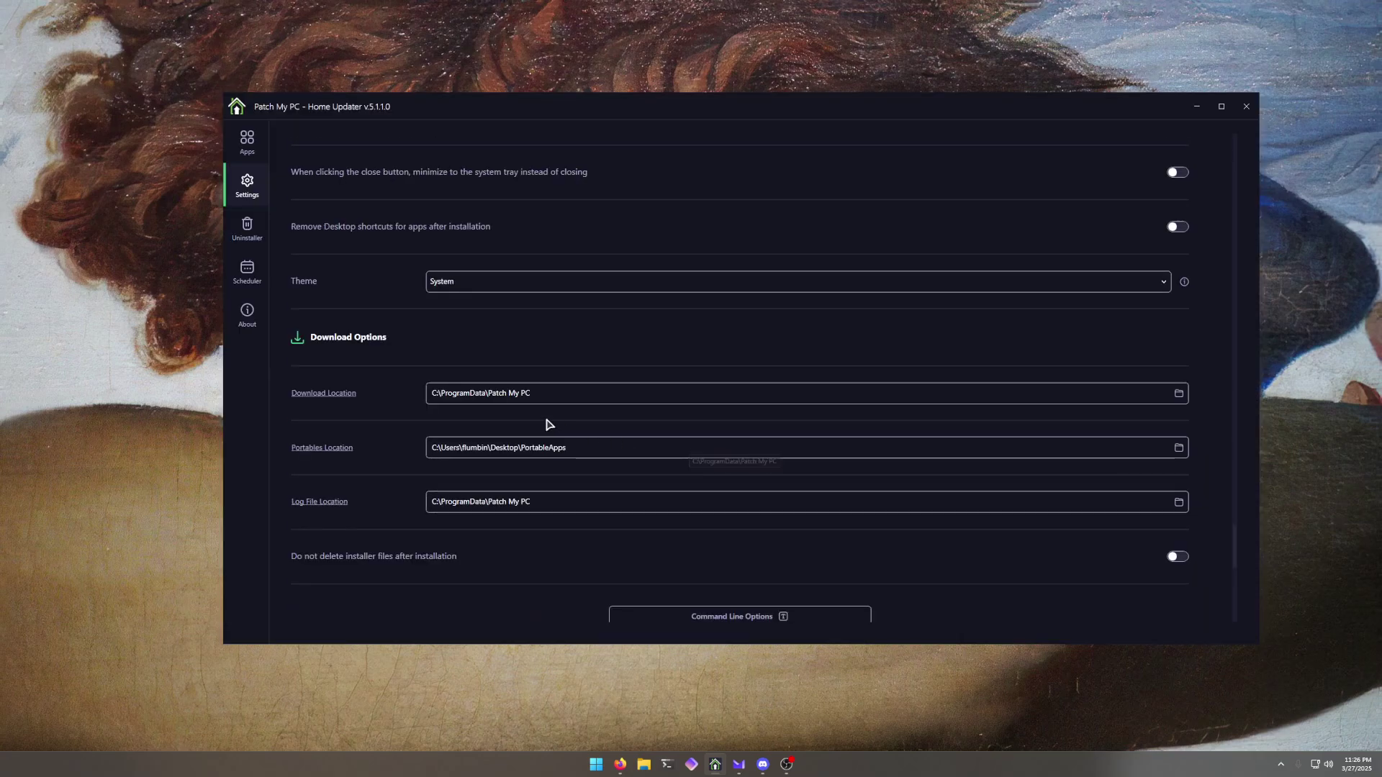
Step: Set the application theme to Dark, then return to the apps overview and minimize the window
{"action": "left_click", "coordinate": [483, 283]}
{"action": "left_click", "coordinate": [452, 302]}
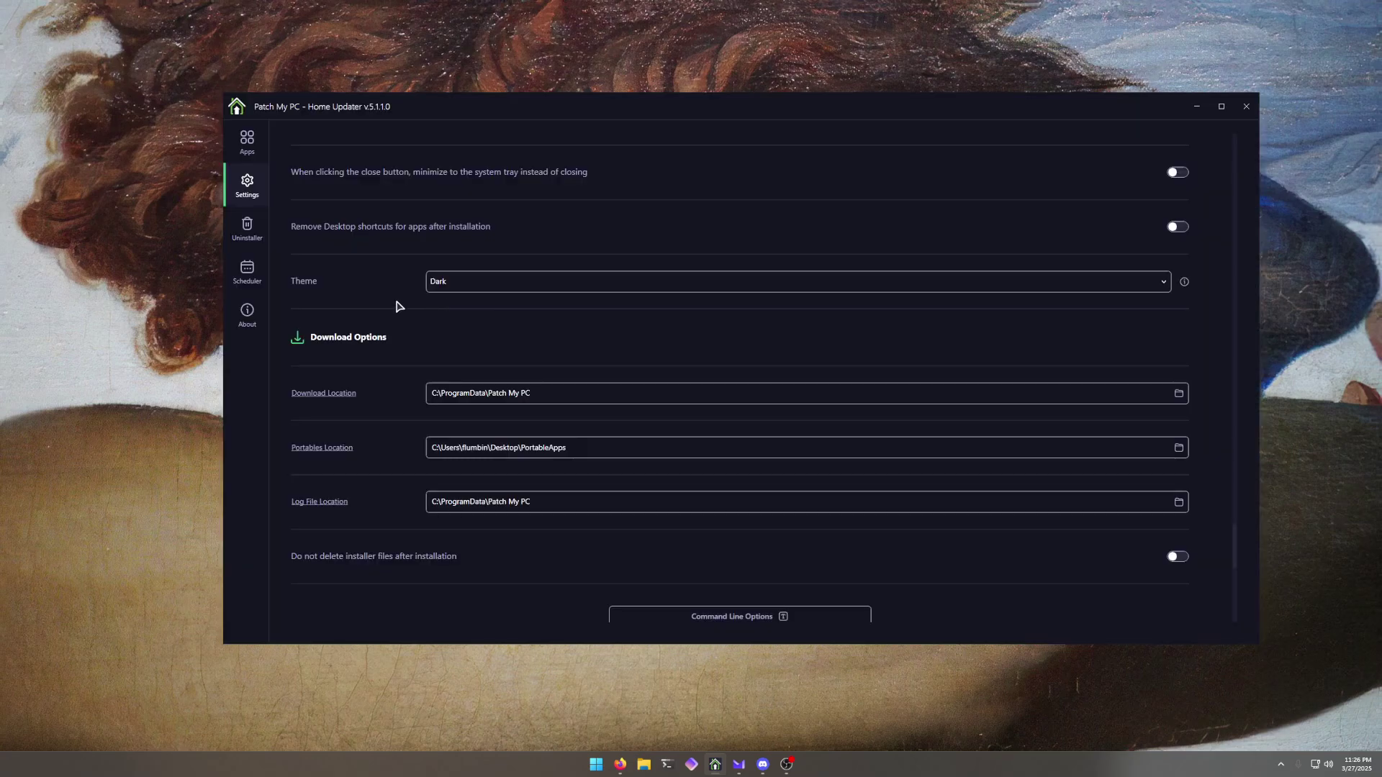
{"action": "scroll", "coordinate": [374, 313], "scroll_direction": "down", "scroll_amount": 1}
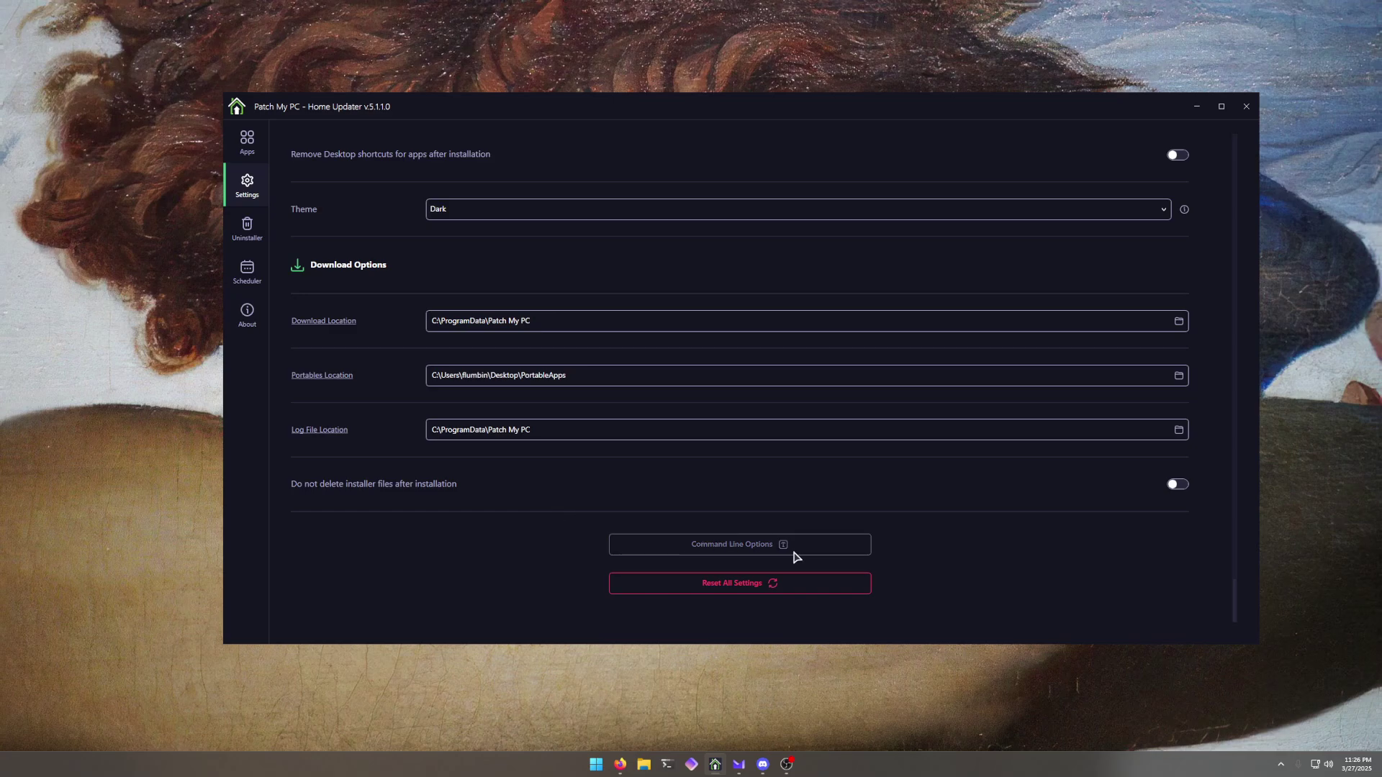
{"action": "left_click", "coordinate": [243, 148]}
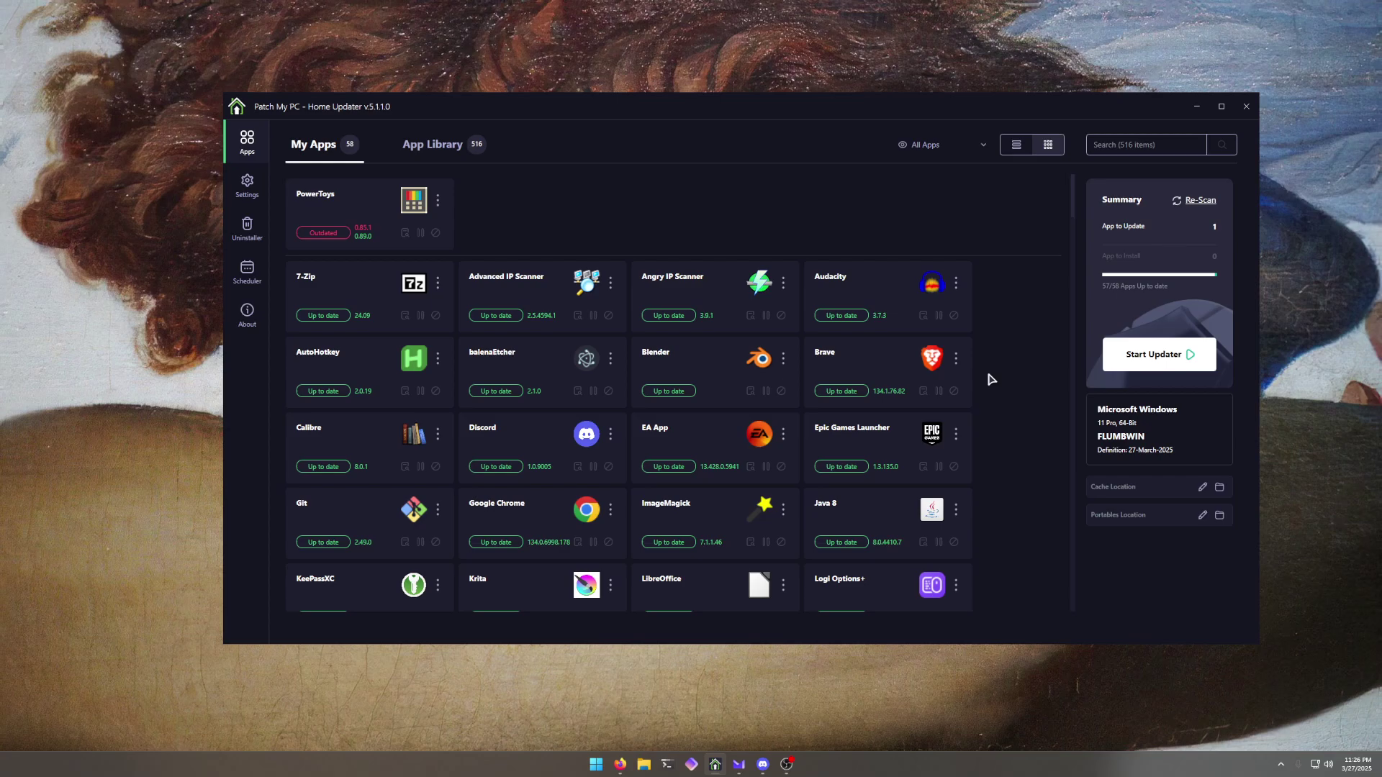
{"action": "left_click", "coordinate": [1195, 107]}
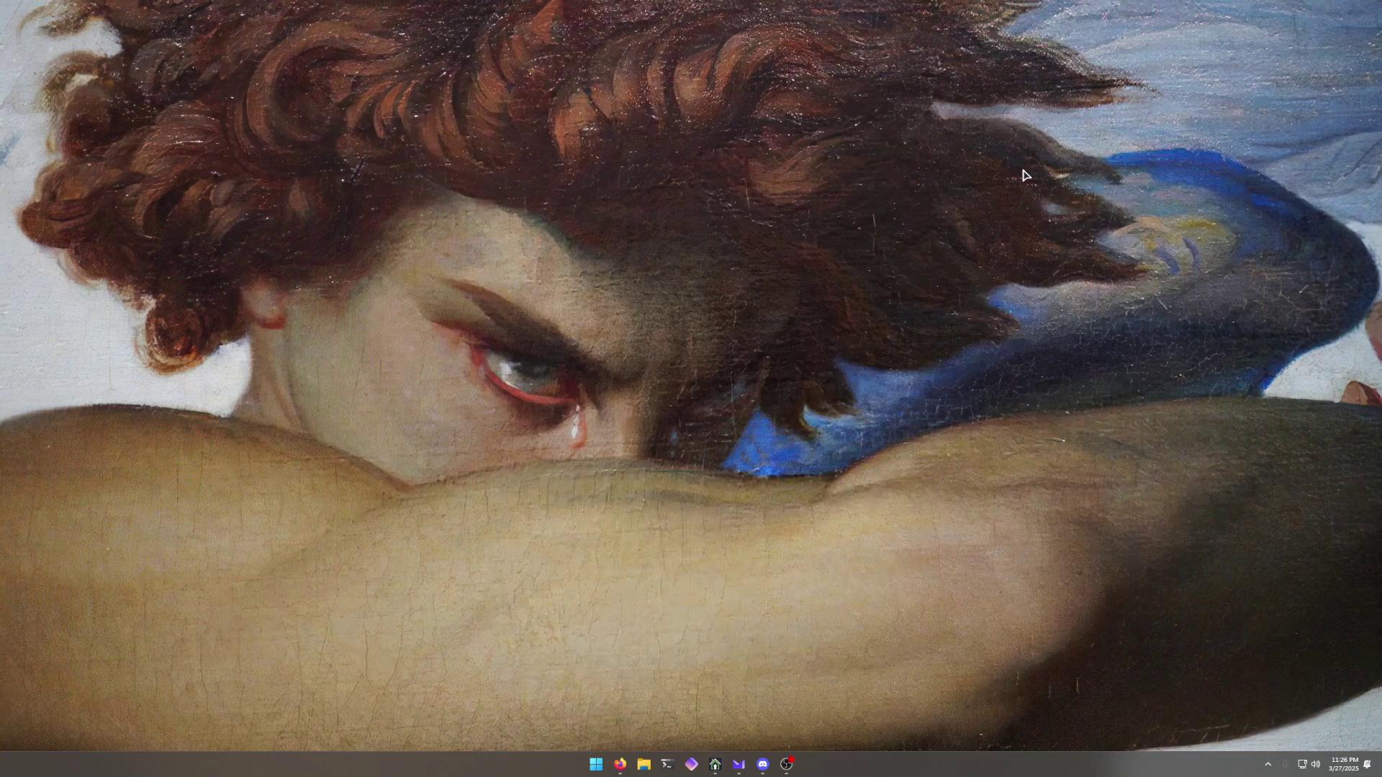